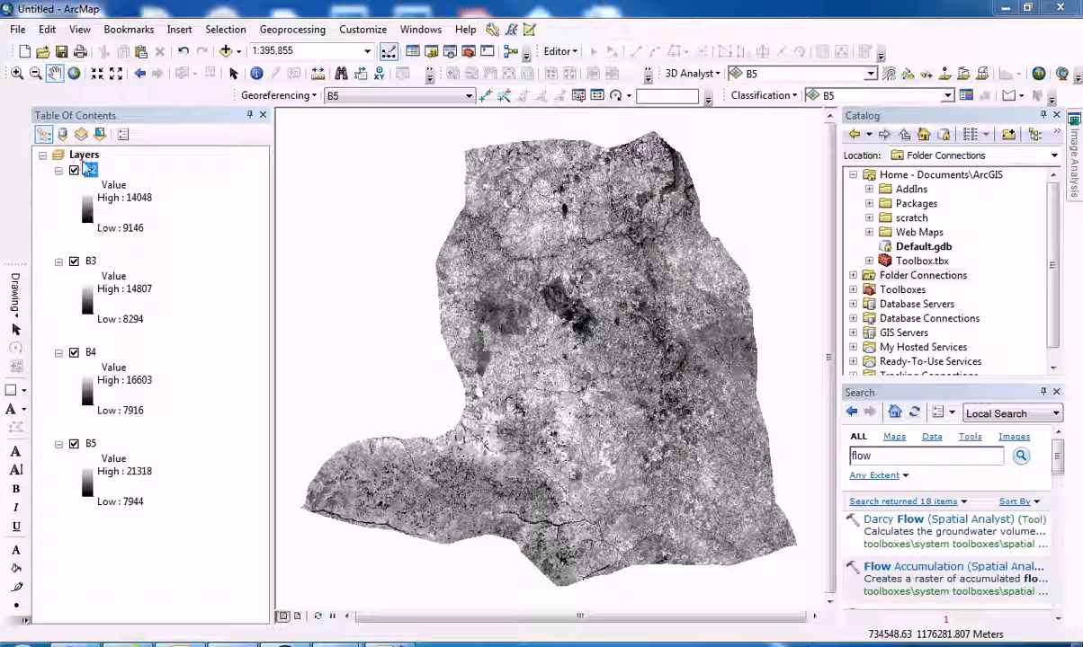
Hide the B2, B3, B4 and B5 layers, and redisplay them one at a time from B5 up to B2 to compare the bands.
click(74, 170)
click(73, 261)
click(74, 352)
click(74, 444)
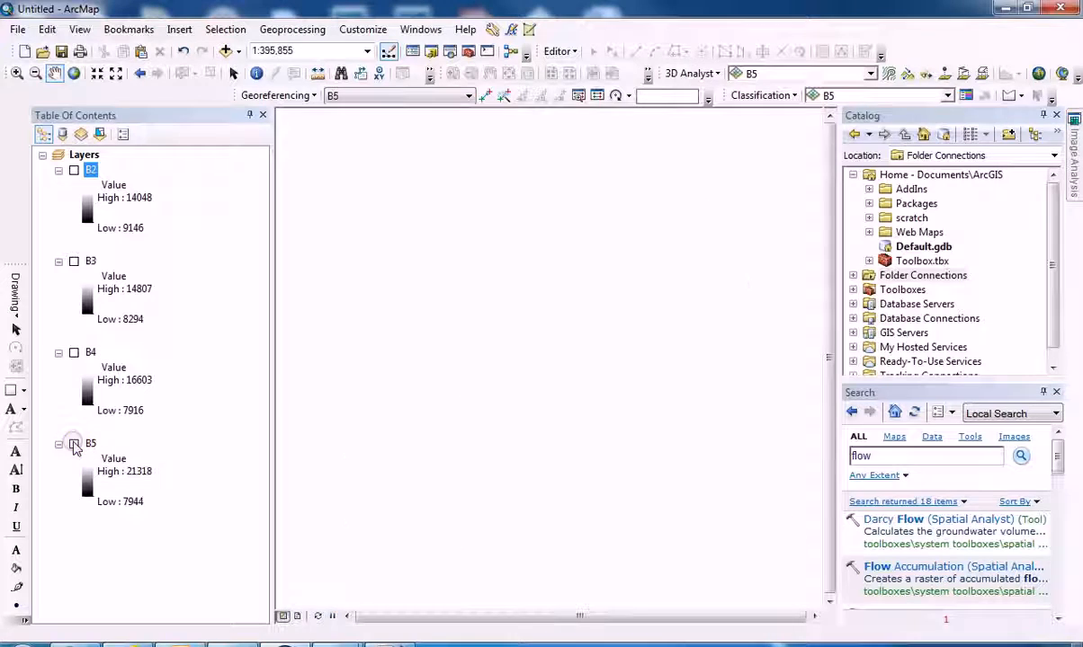
click(74, 443)
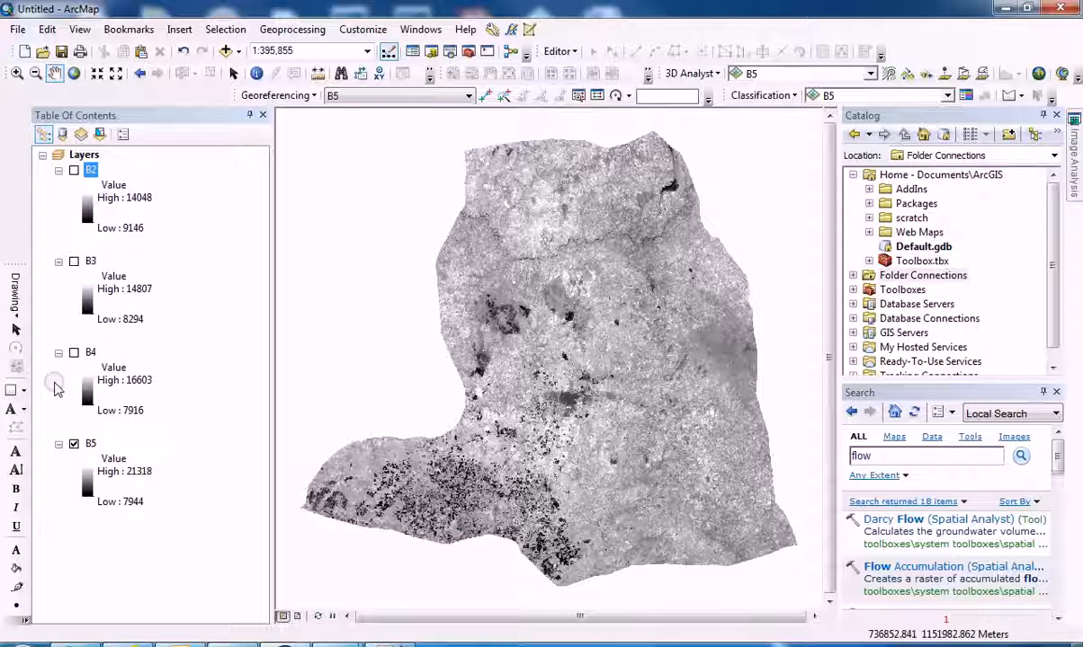
click(73, 353)
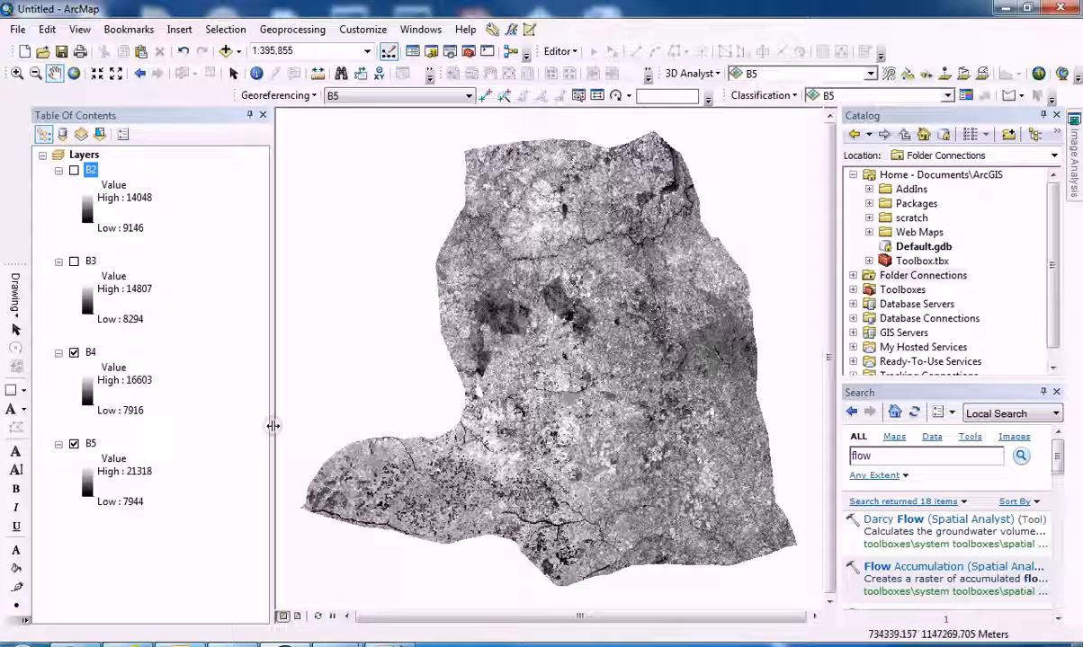
click(73, 262)
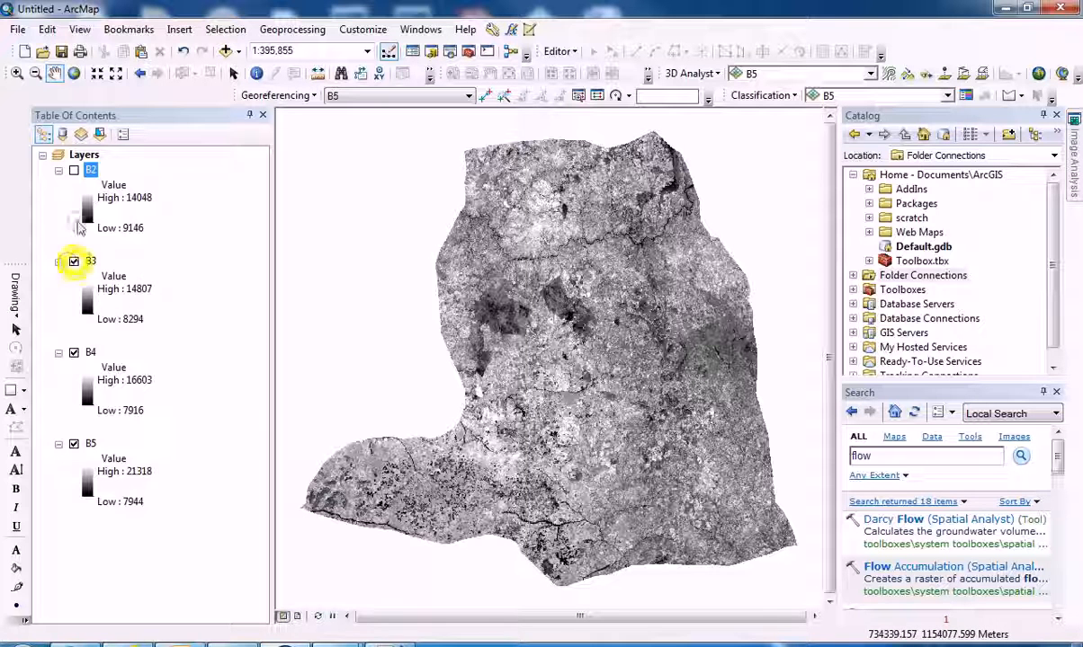
click(73, 170)
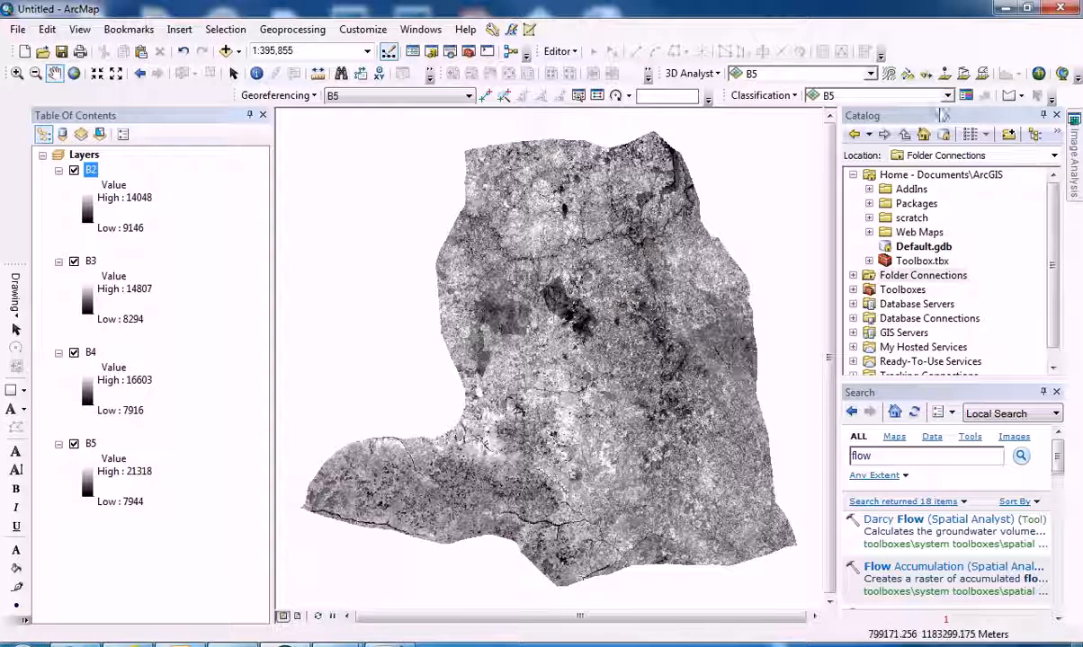
Combine layers B2 through B5 into a temporary multiband layer with the Image Analysis Composite Bands function.
mouse_move(1073, 142)
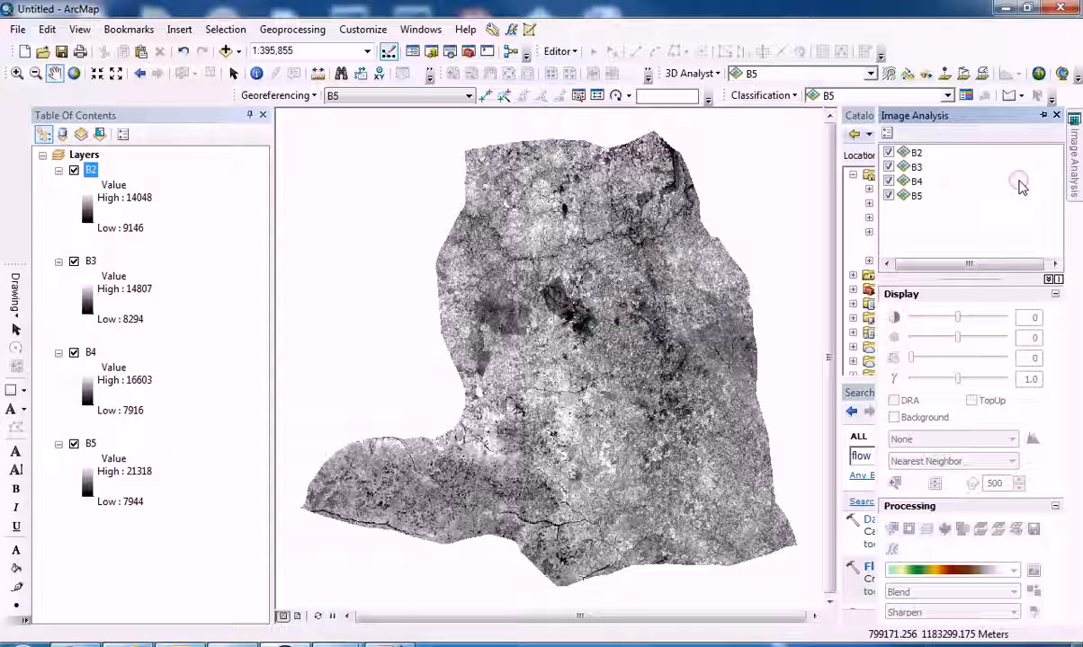
click(418, 30)
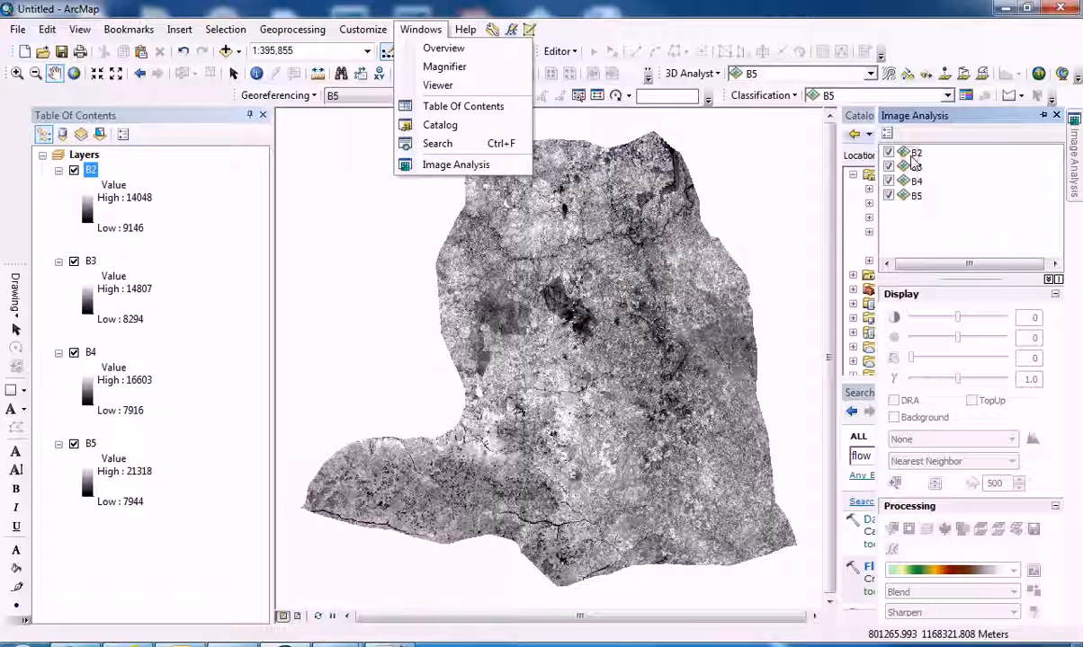
click(910, 155)
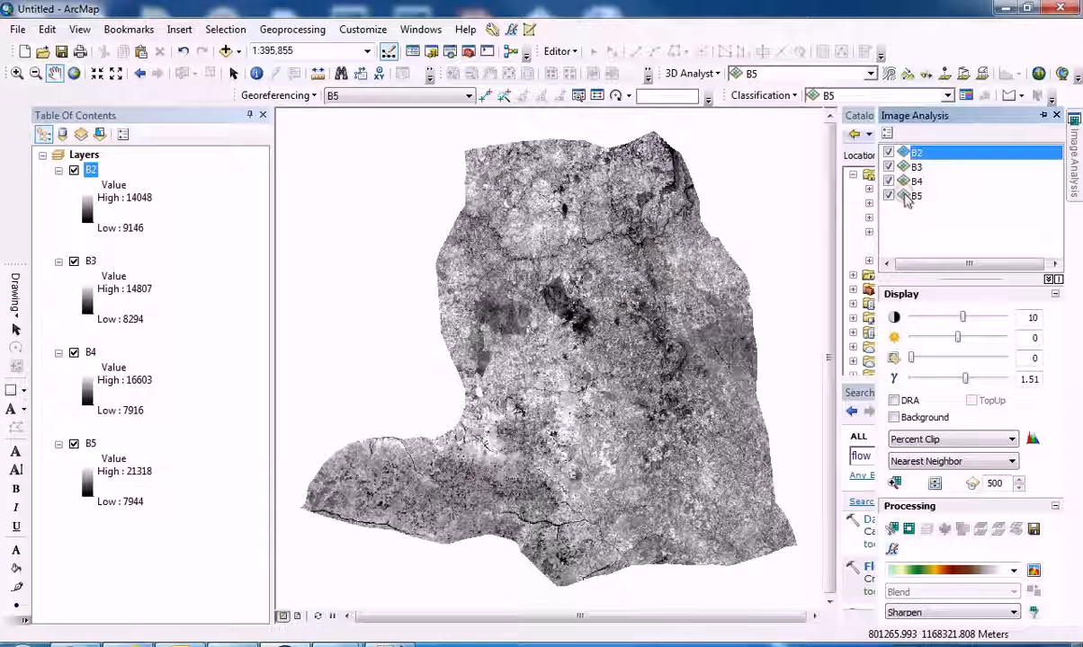
shift+click(913, 196)
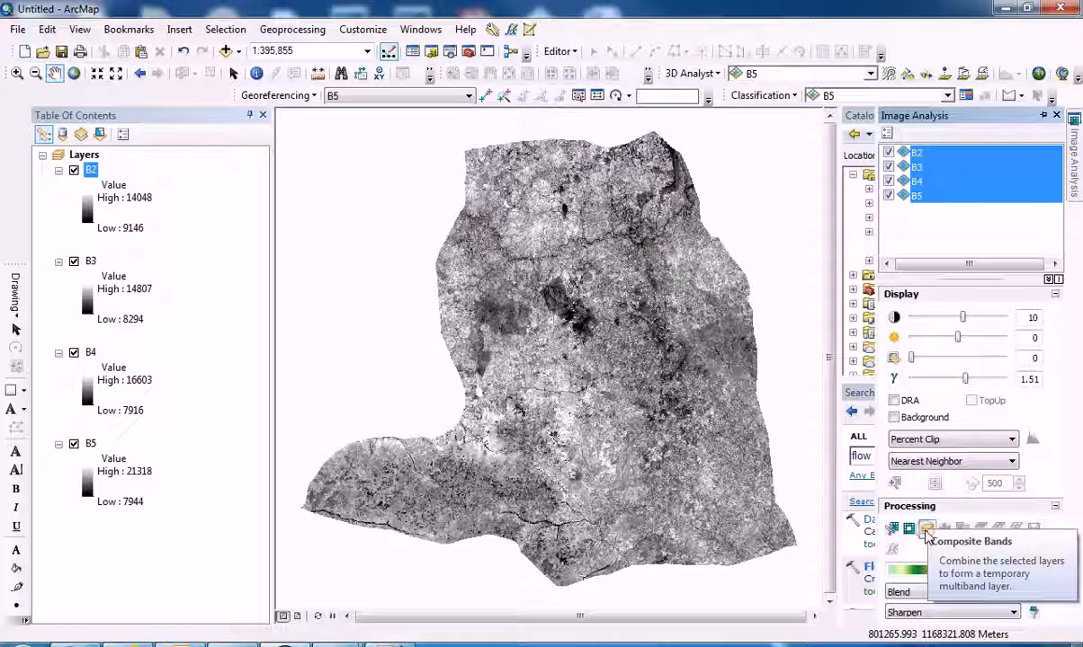
click(927, 530)
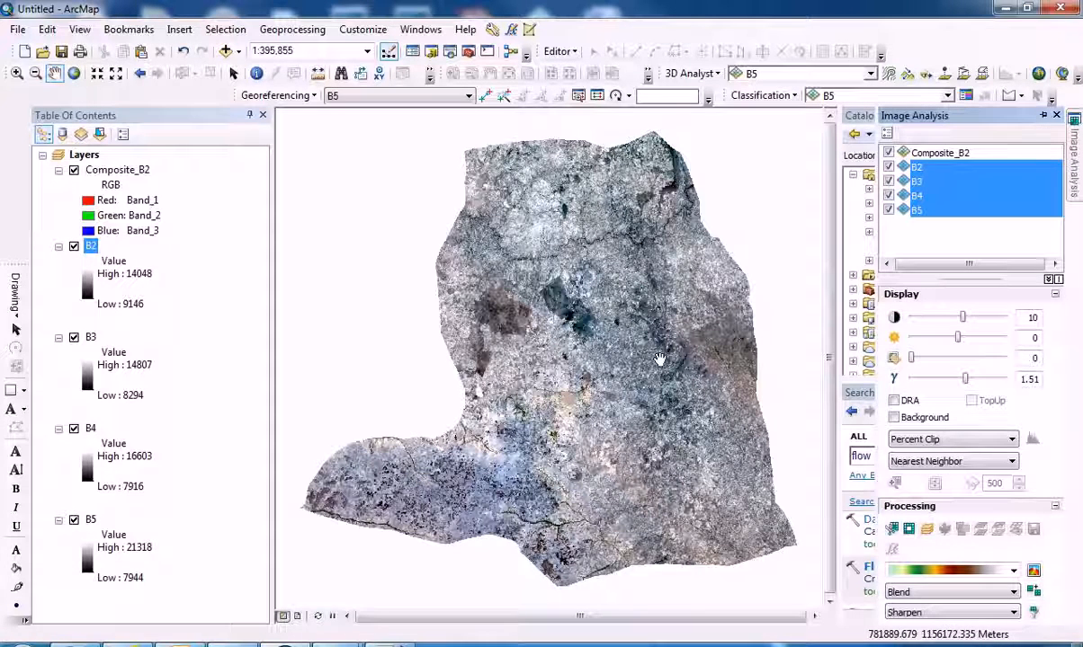
Assign Band_3 to the red channel and Band_1 to the blue channel of the composite layer.
click(86, 202)
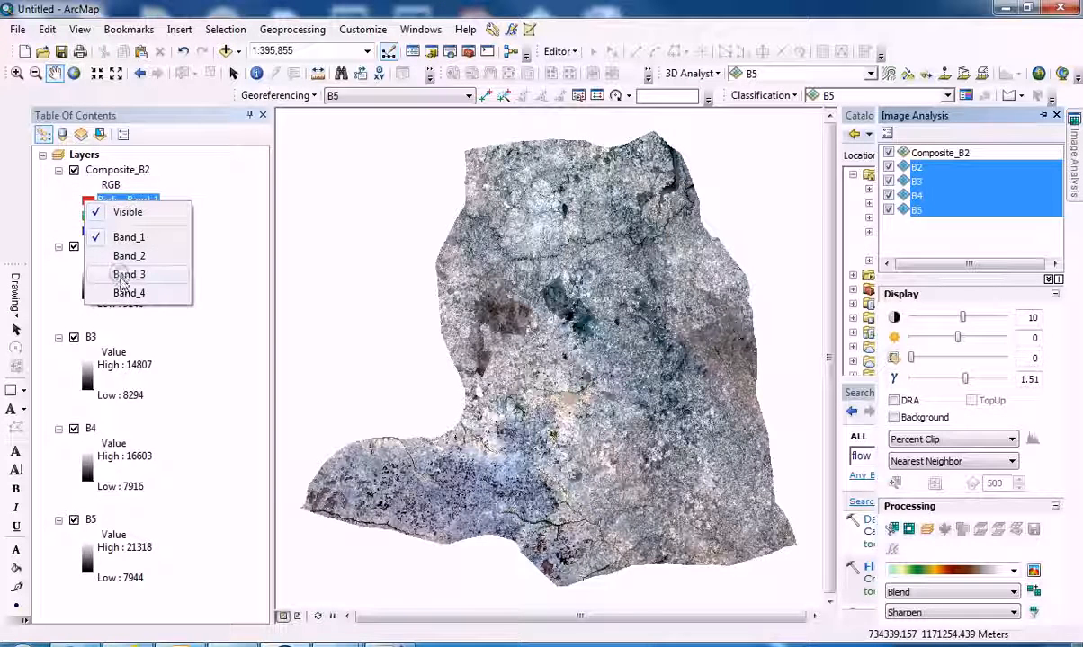
click(123, 275)
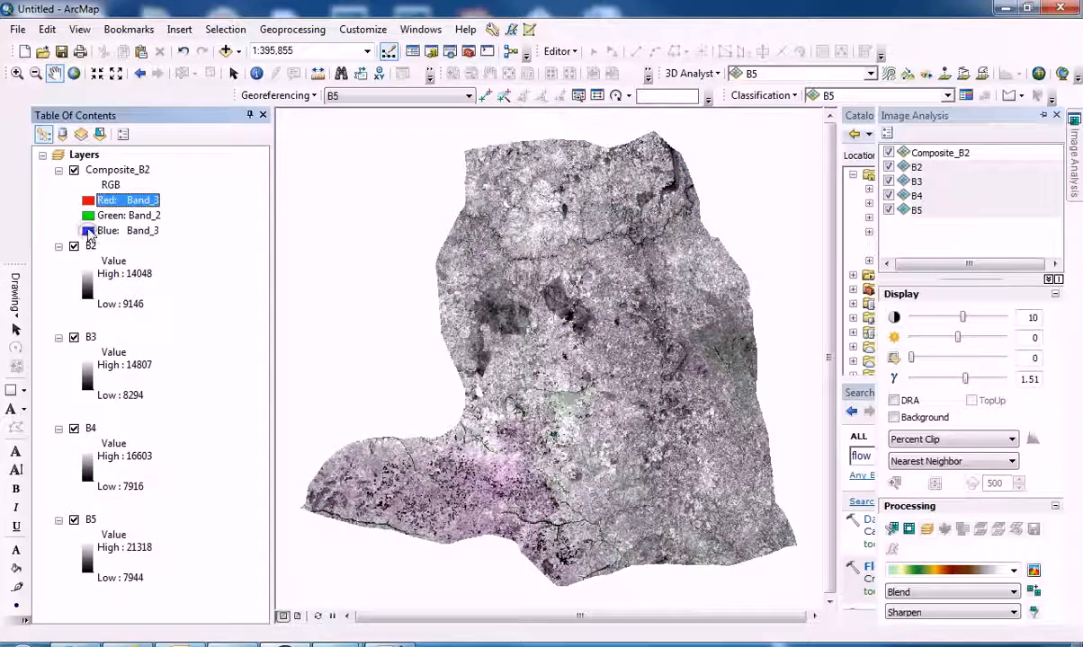
click(89, 231)
click(112, 262)
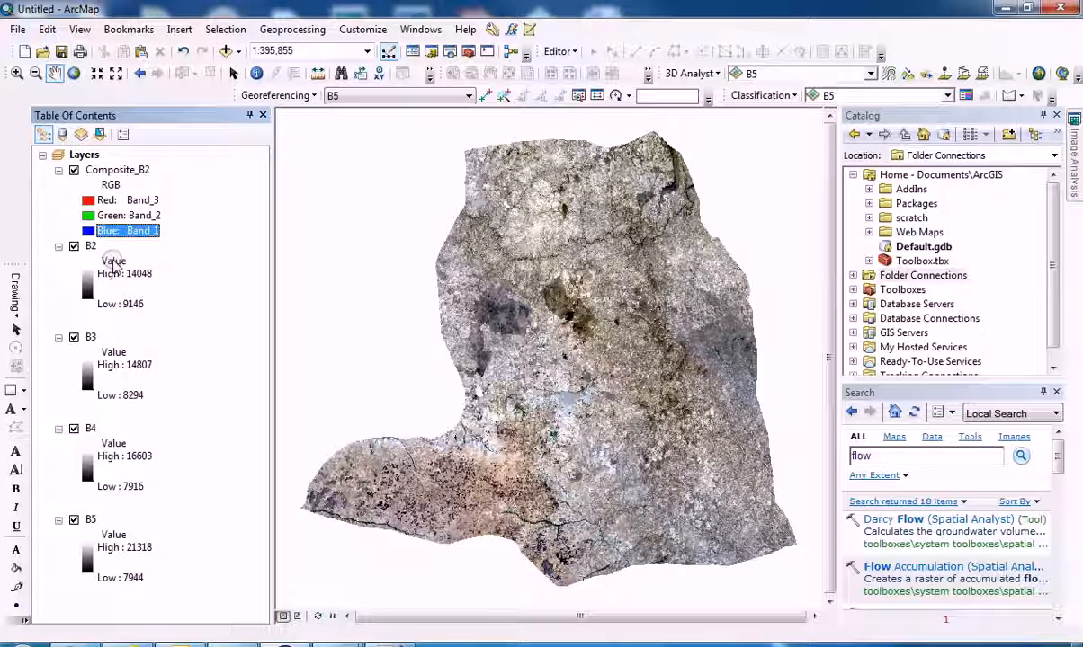
Set the composite layer's display to Band_4 for red, Band_3 for green and Band_2 for blue.
click(99, 201)
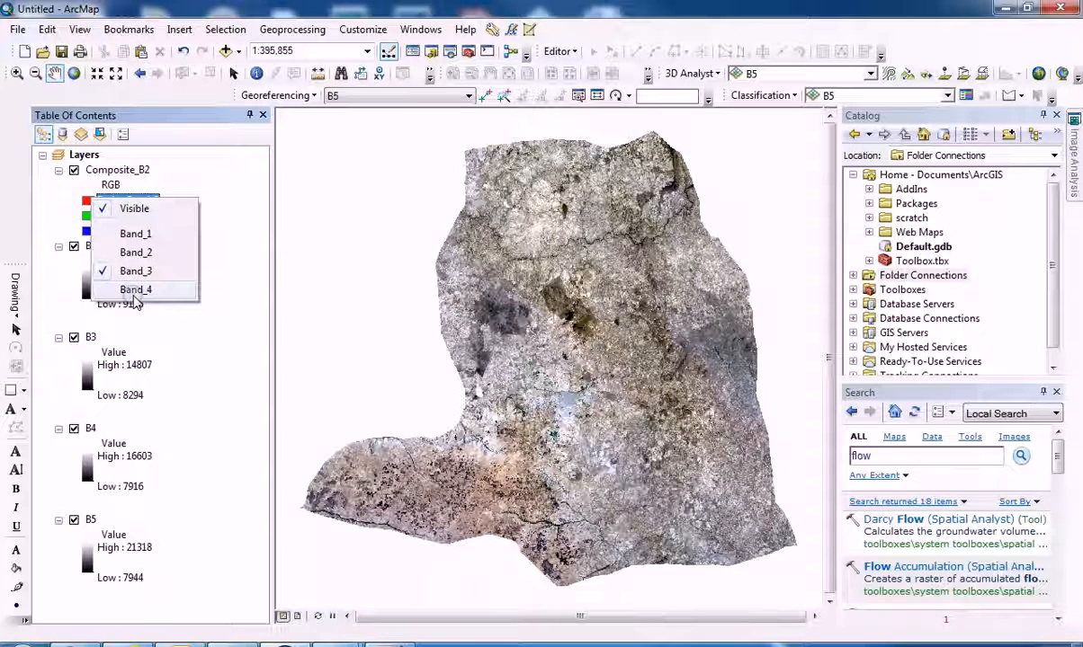
click(135, 290)
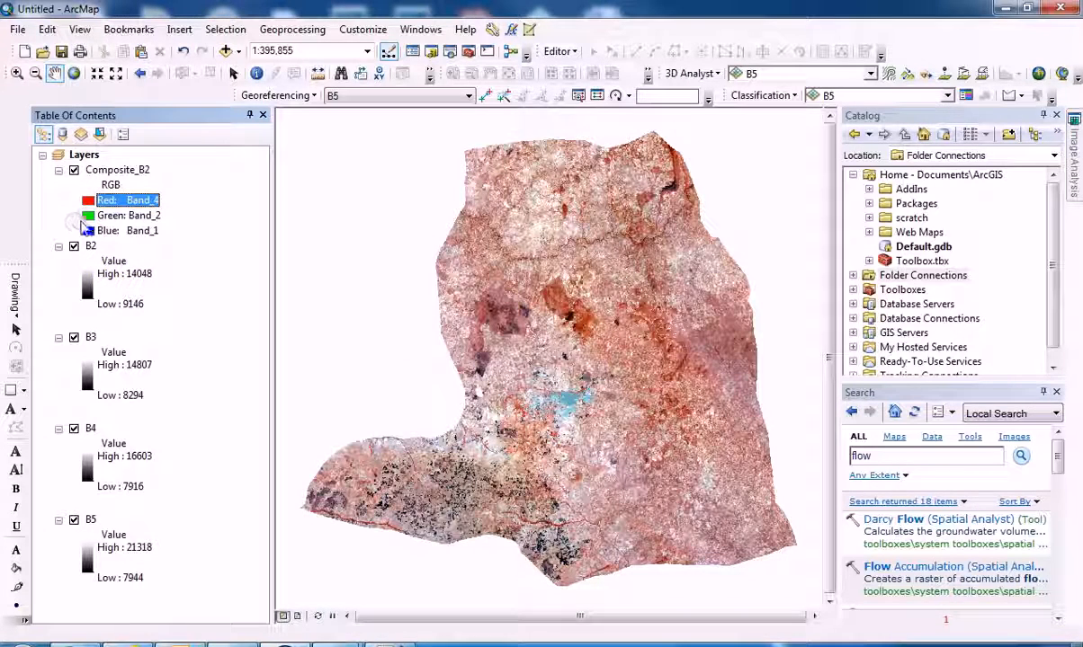
click(101, 216)
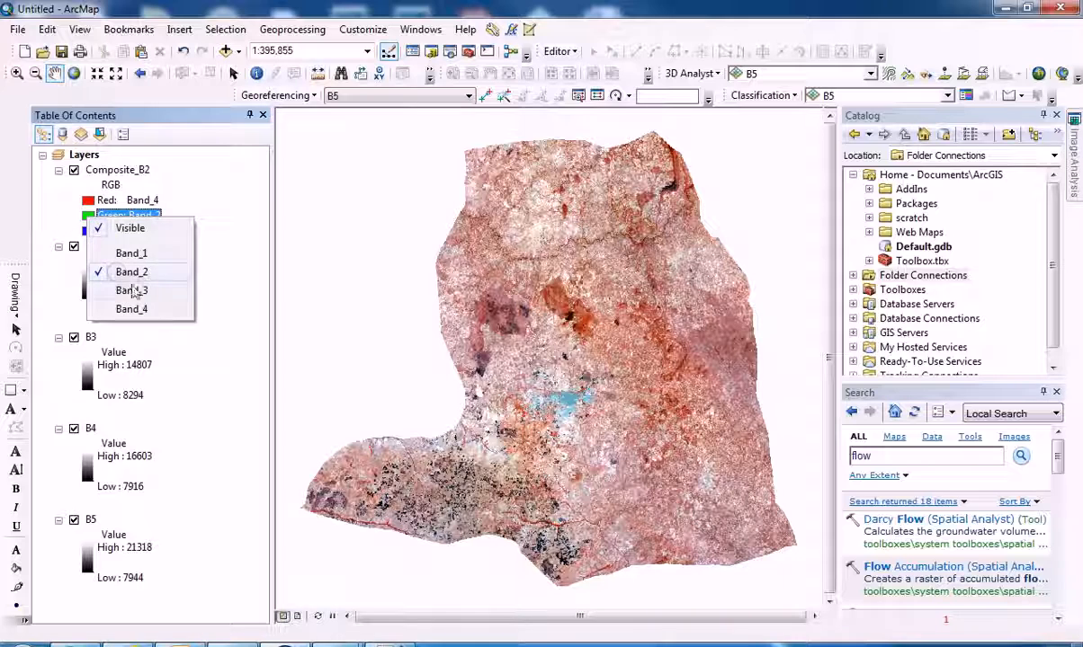
click(135, 290)
click(100, 231)
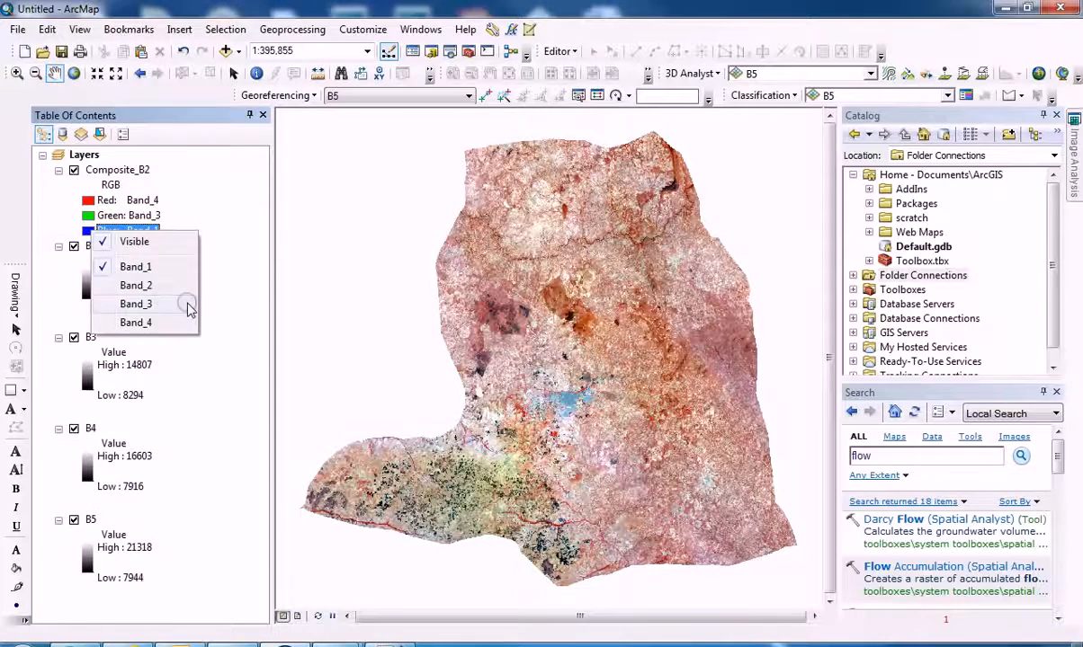
click(167, 285)
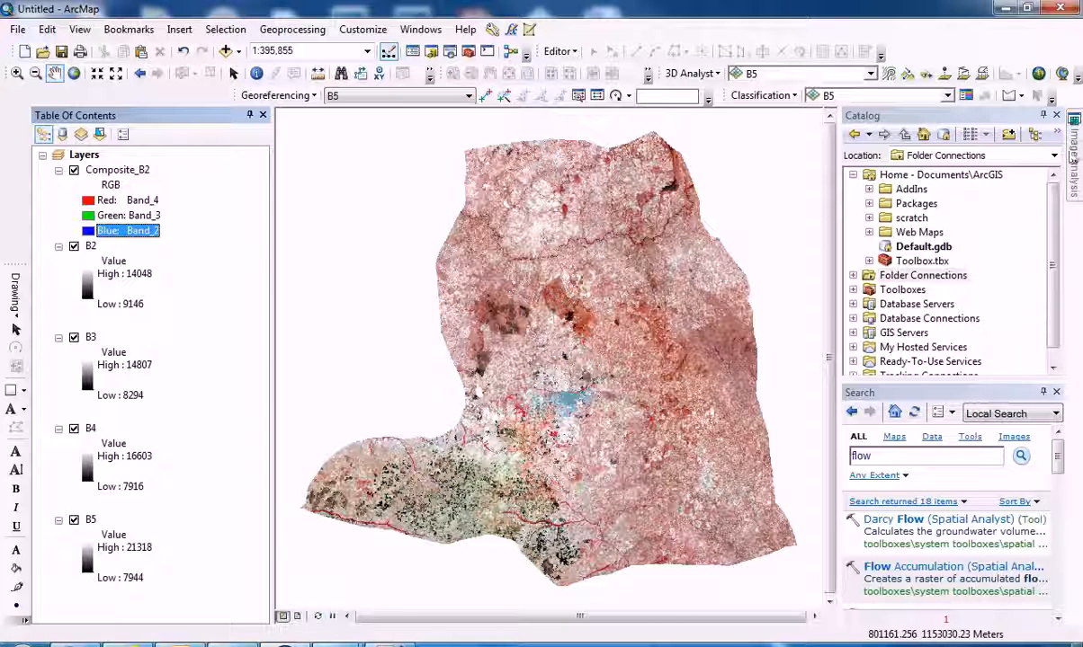
Start exporting the Composite_B2 raster data and choose the Default.gdb geodatabase as the output location.
click(1073, 161)
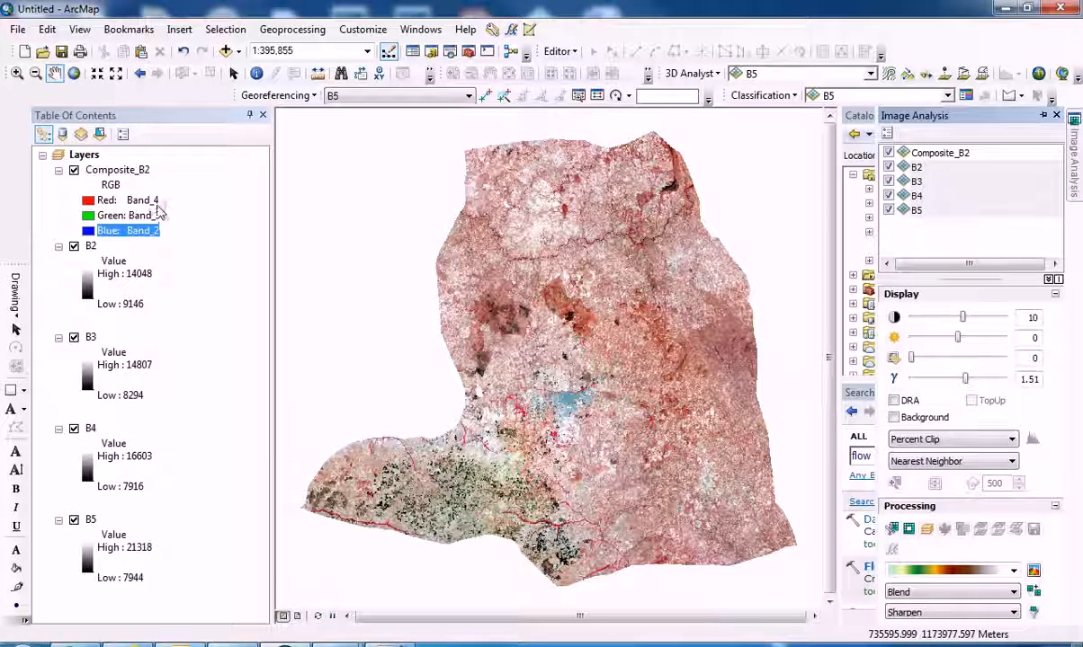
right_click(126, 171)
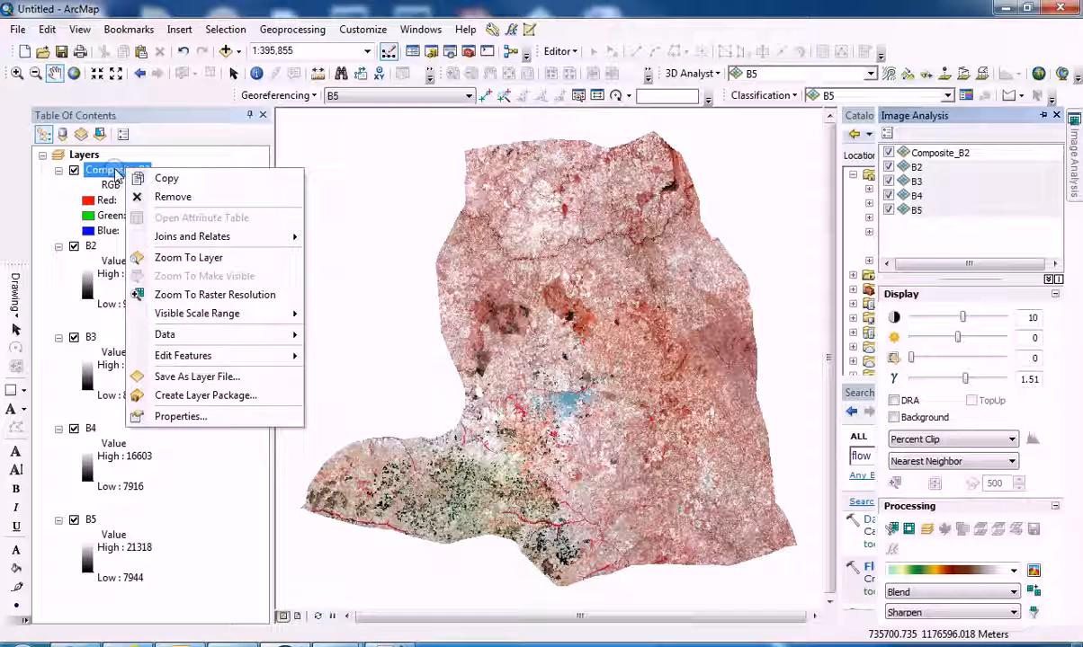
click(258, 340)
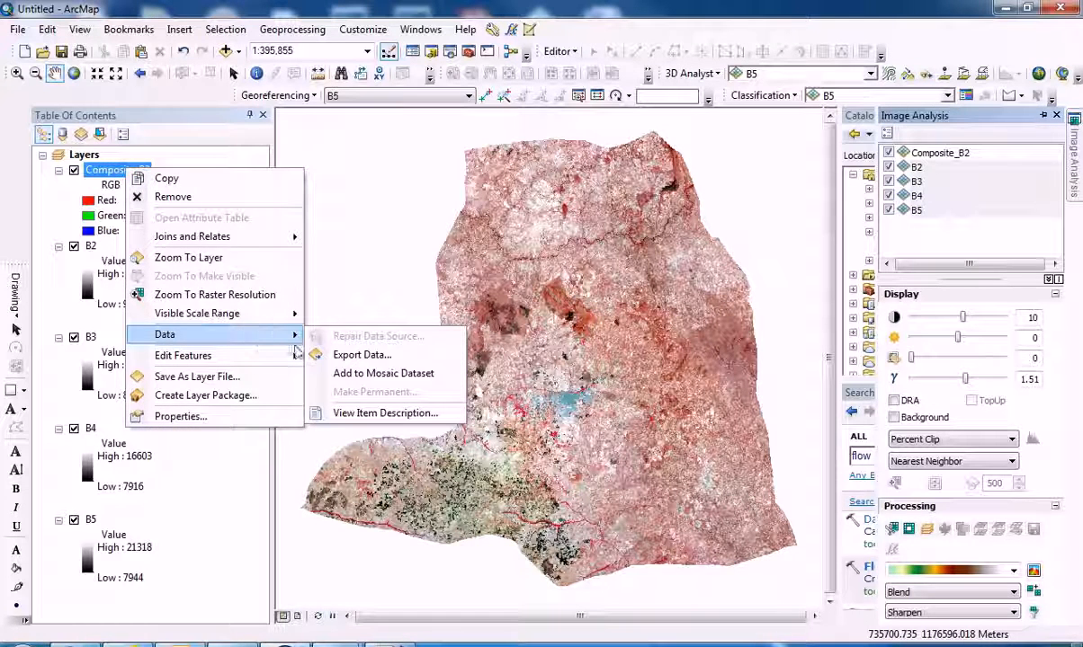
click(320, 355)
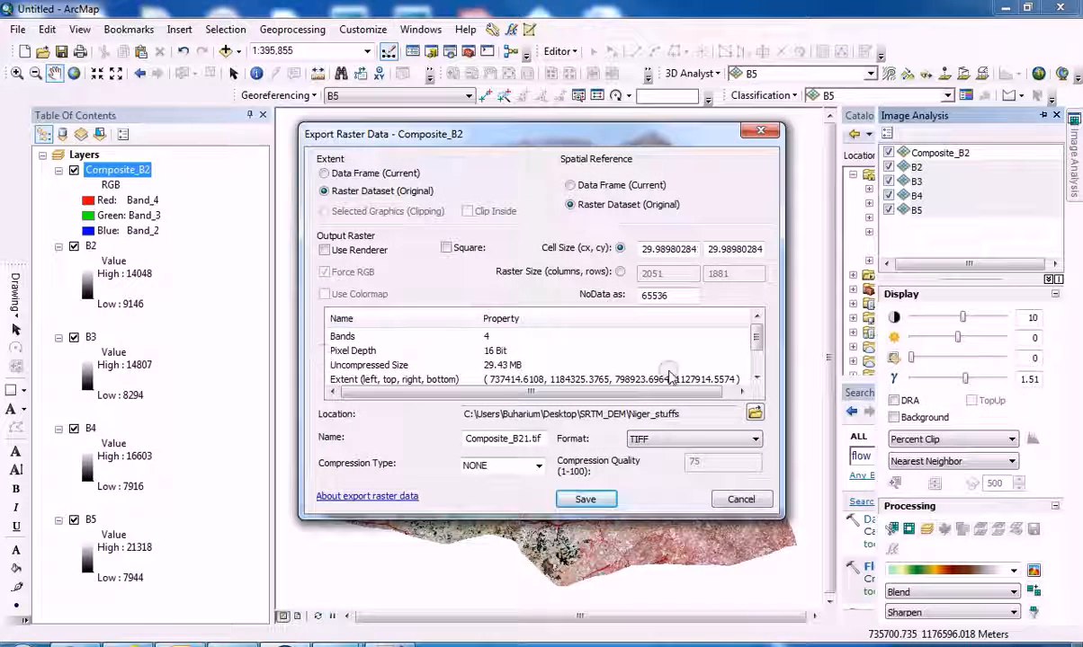
click(752, 415)
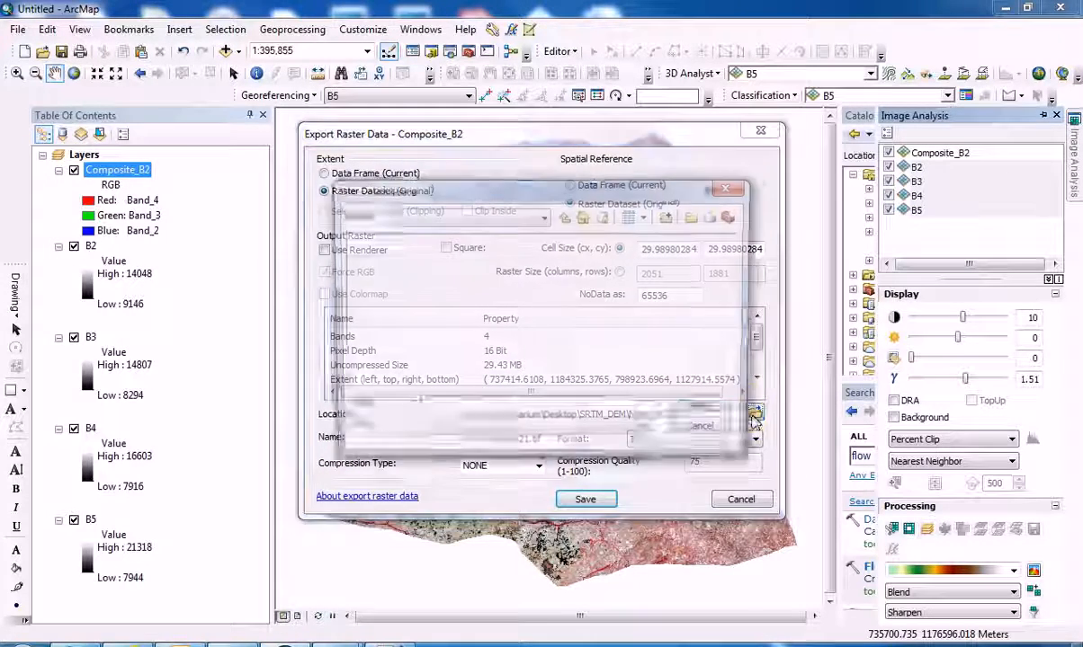
click(604, 218)
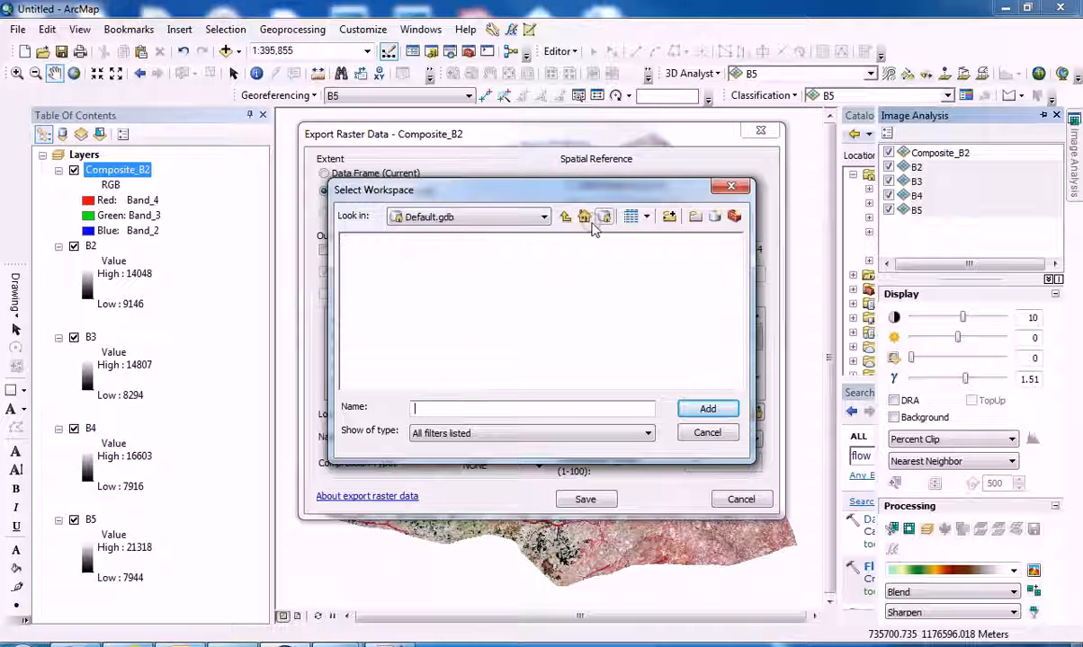
click(565, 217)
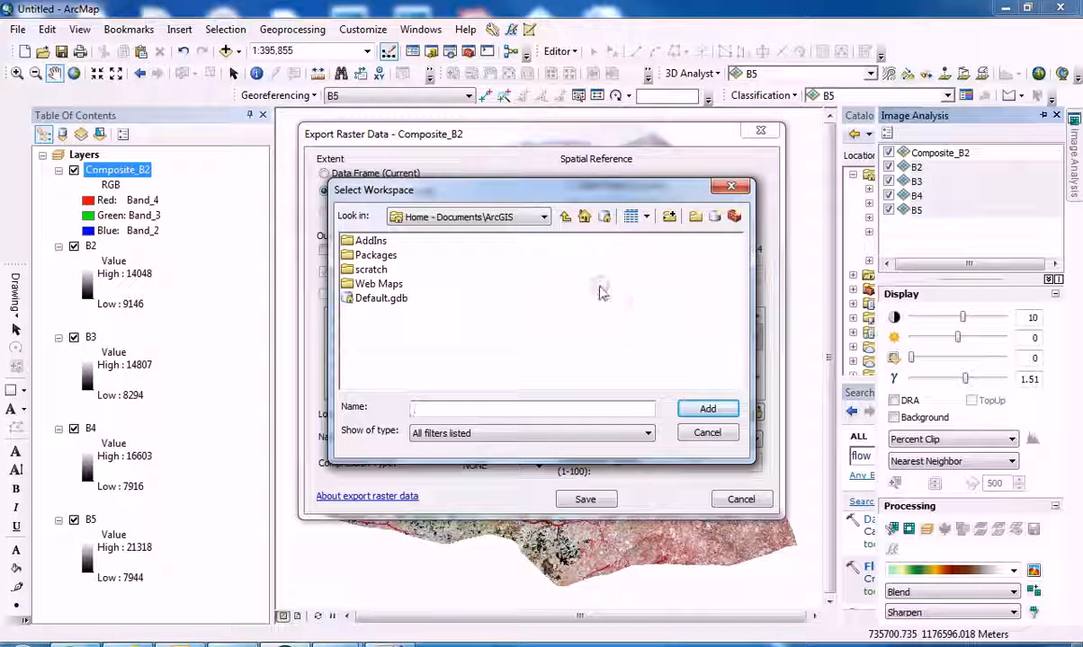
click(381, 300)
click(698, 409)
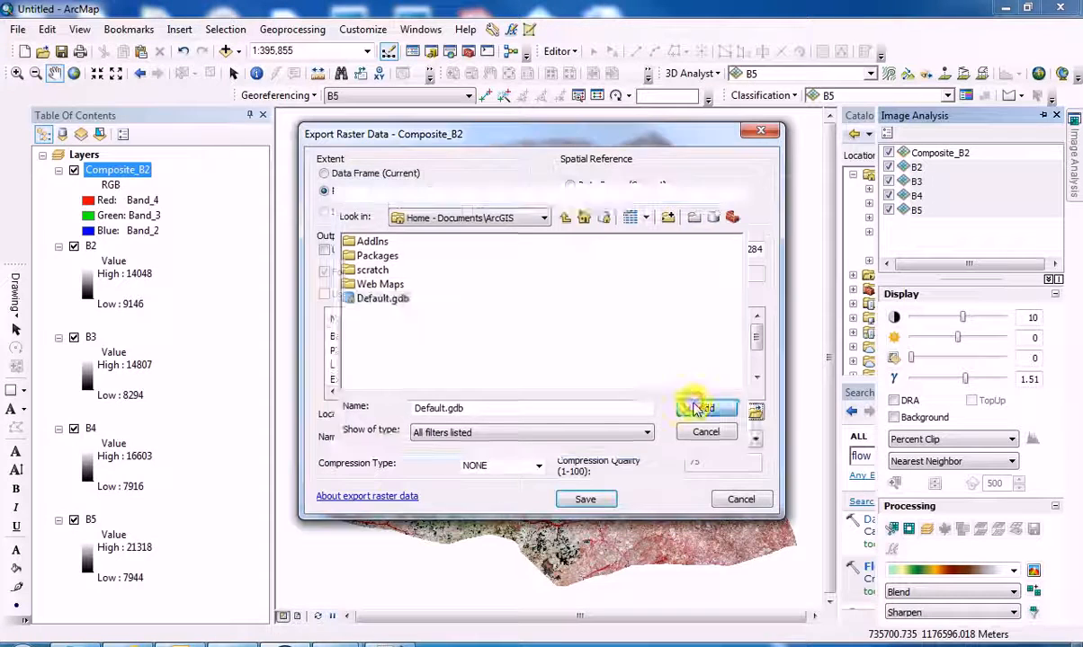
Name the output raster Composite, save the export and add it to the map as a layer.
drag(524, 441, 467, 439)
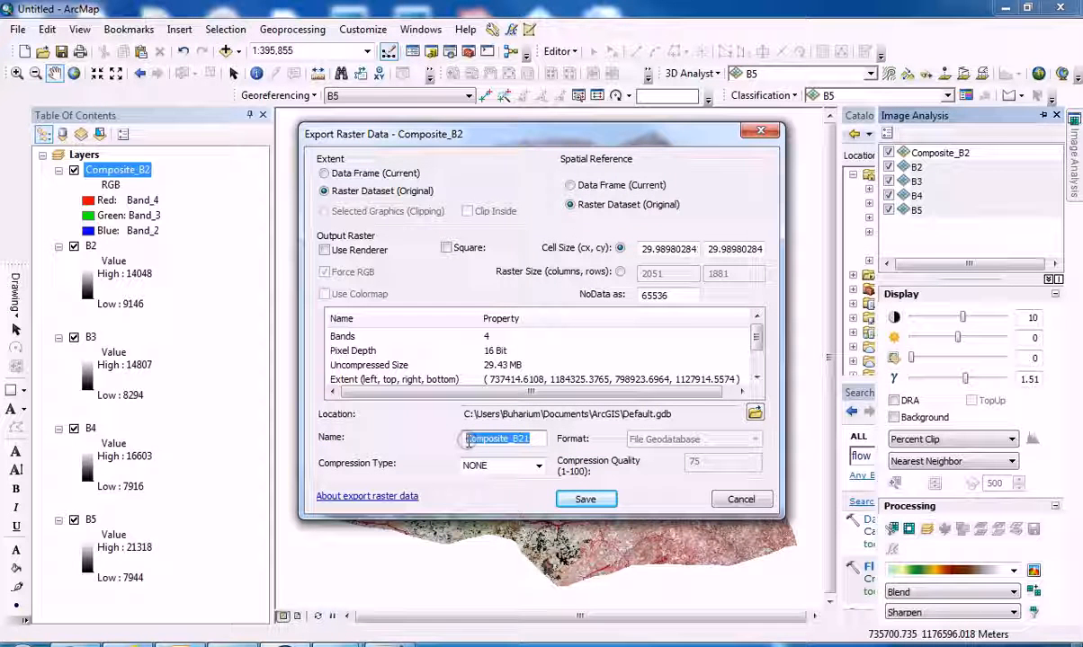
click(468, 439)
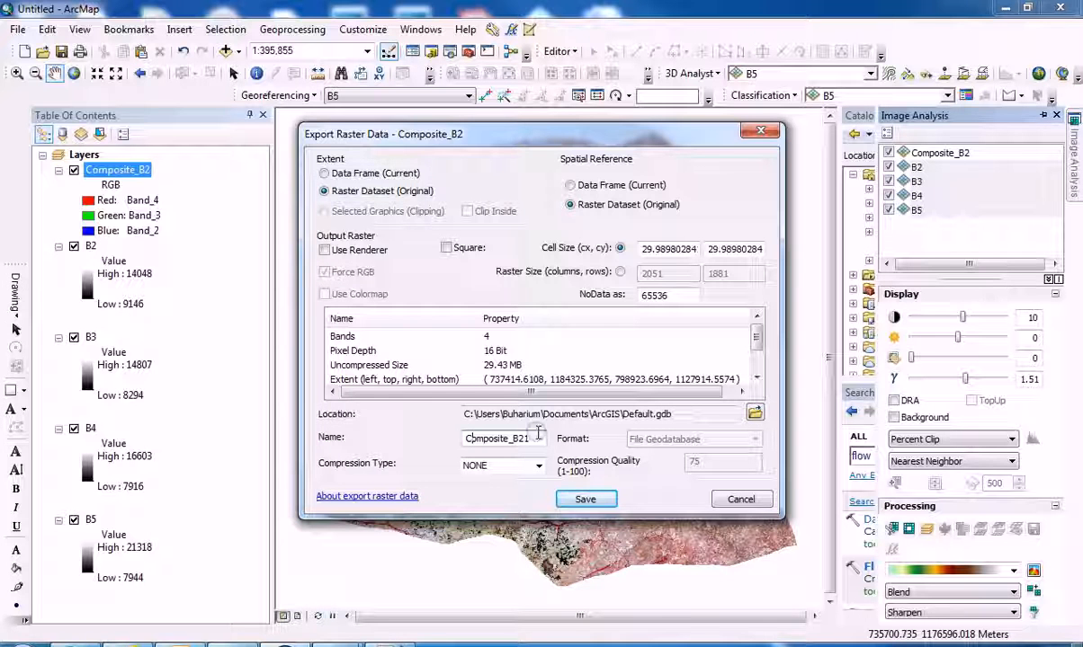
key(BackSpace)
key(BackSpace)
key(BackSpace)
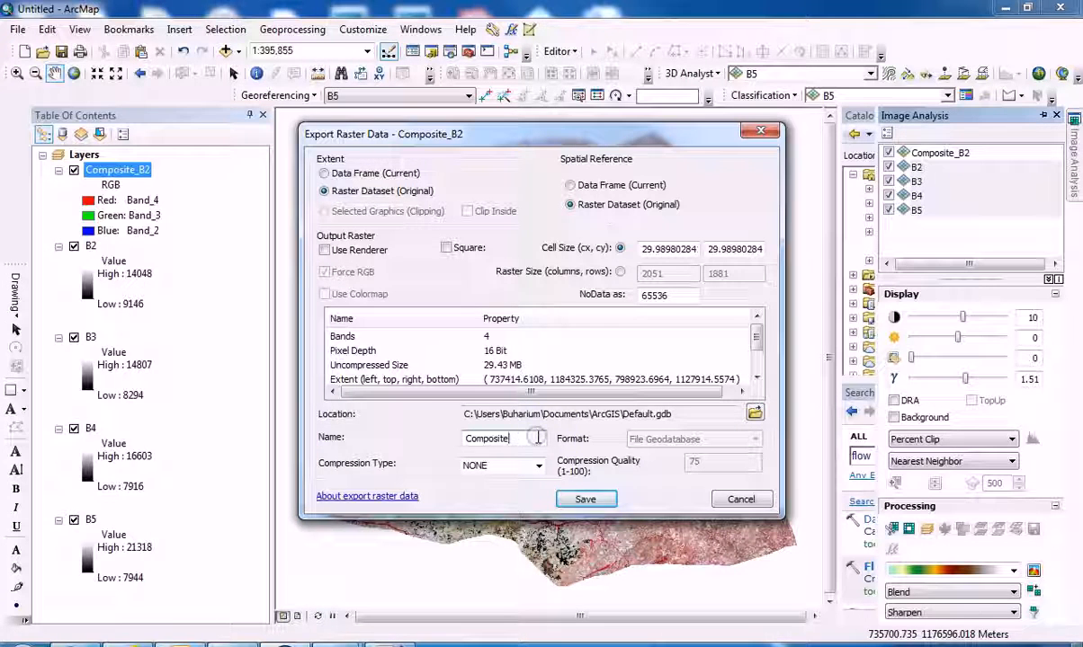
click(568, 497)
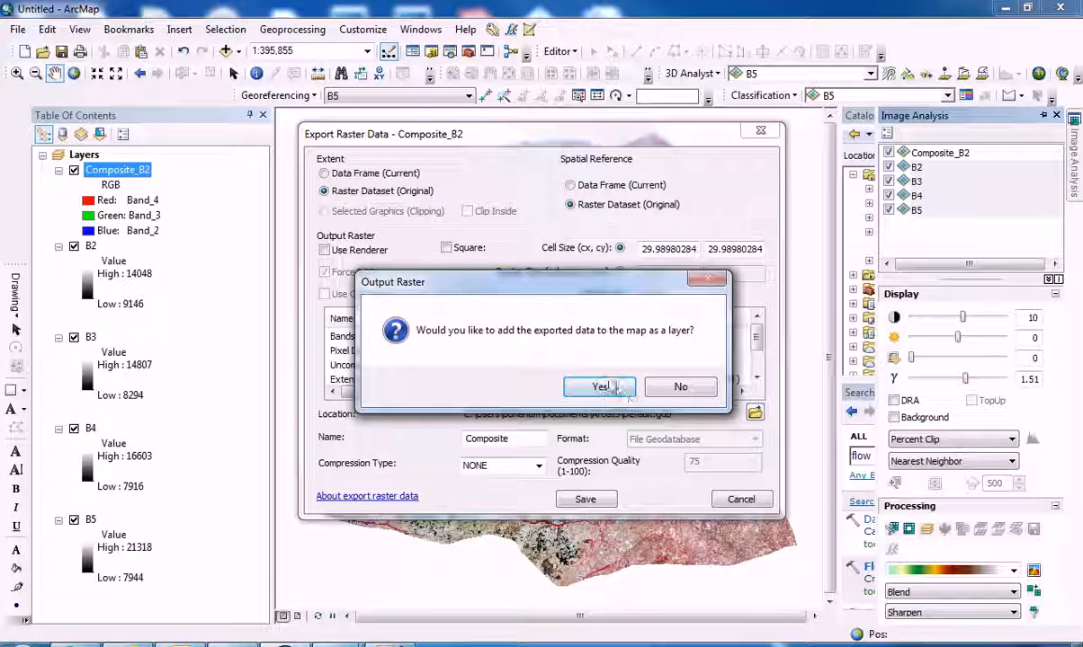
click(580, 387)
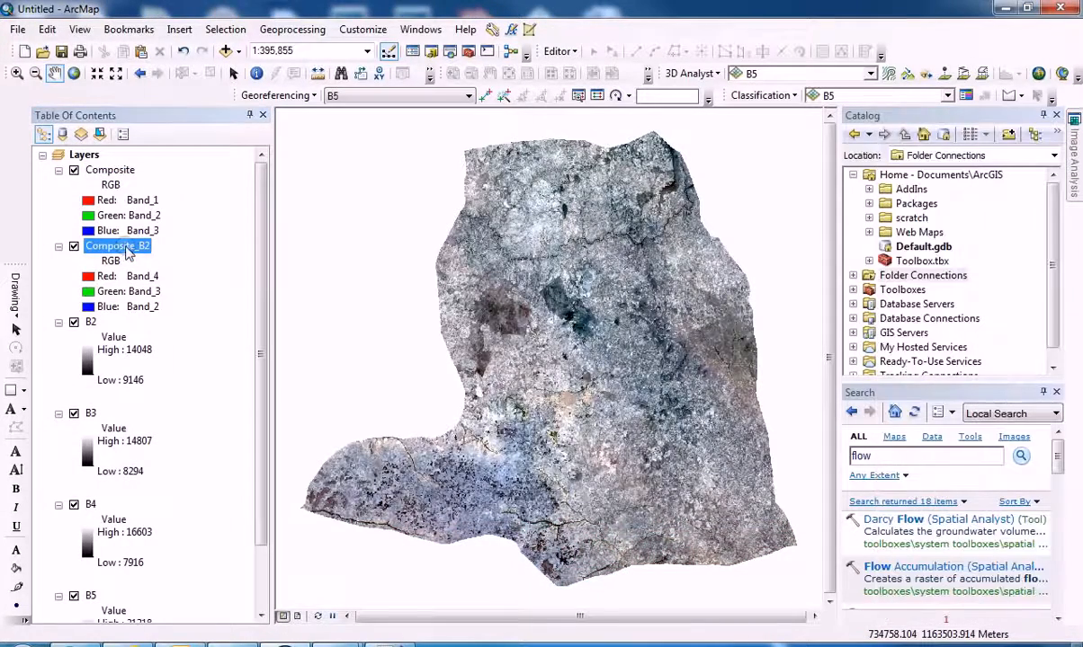
Remove the temporary Composite_B2 layer and the single-band layers B2 through B5 from the map.
right_click(126, 247)
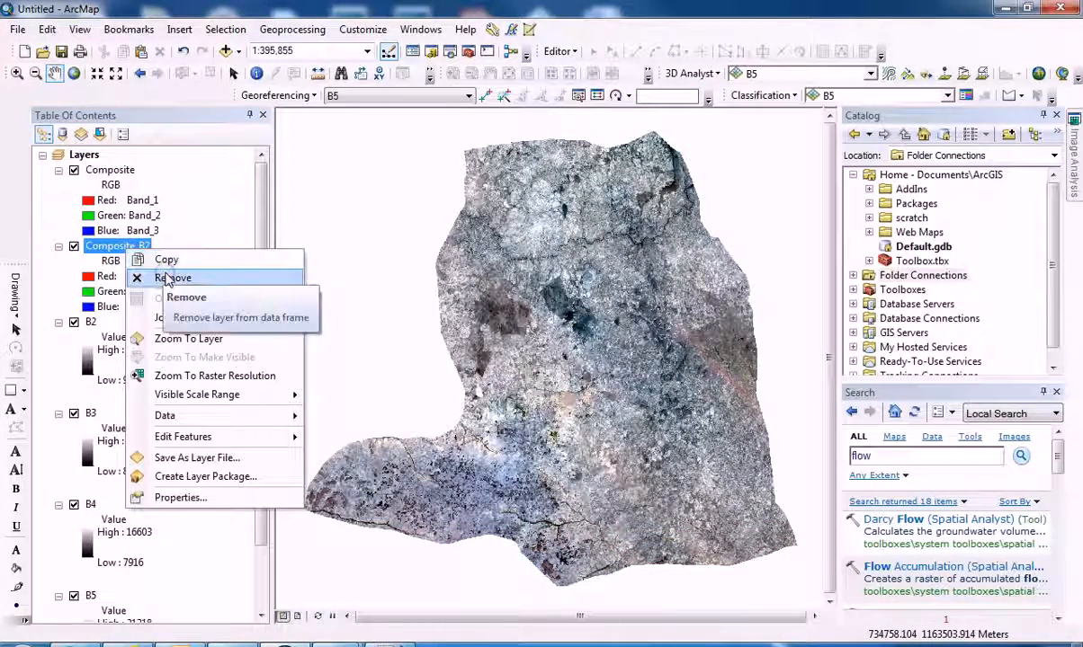
click(167, 279)
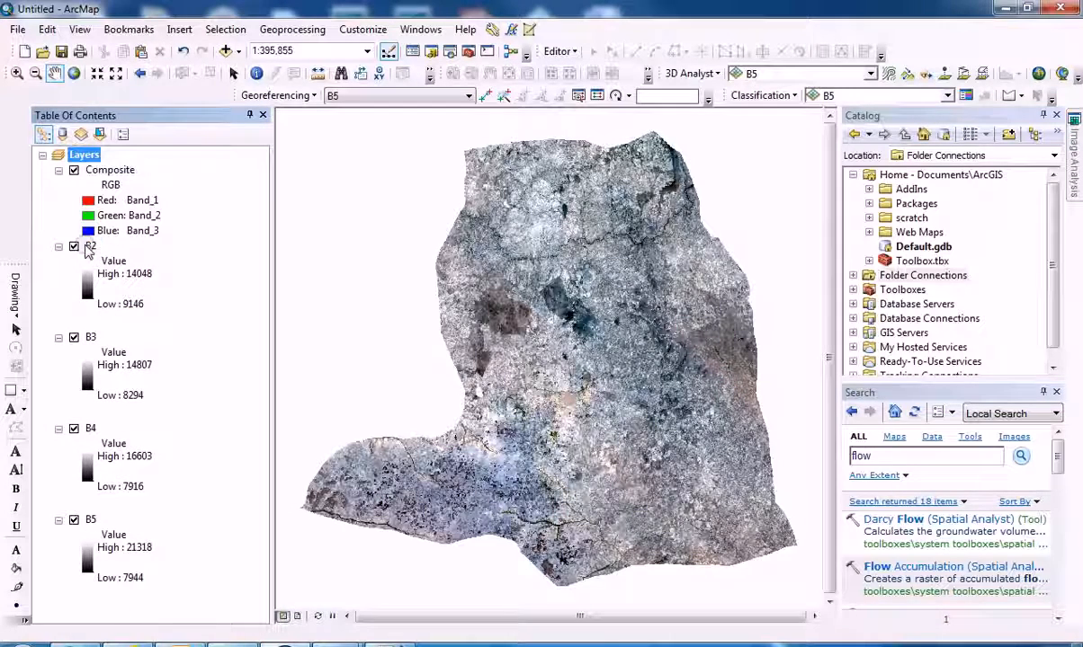
click(90, 248)
shift+click(89, 521)
right_click(89, 519)
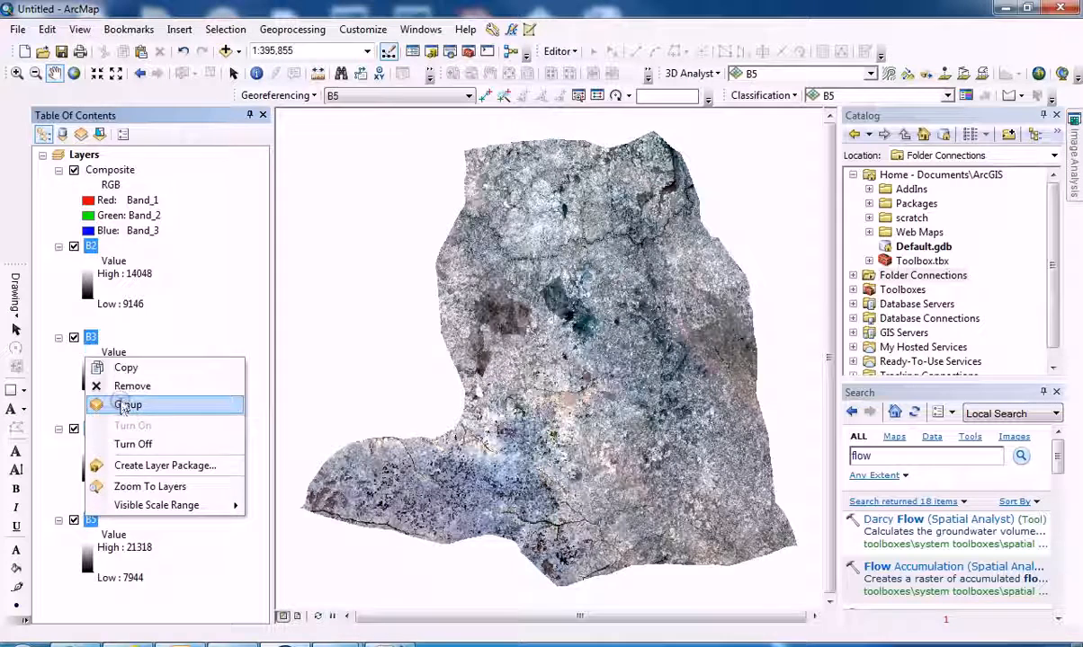
click(124, 407)
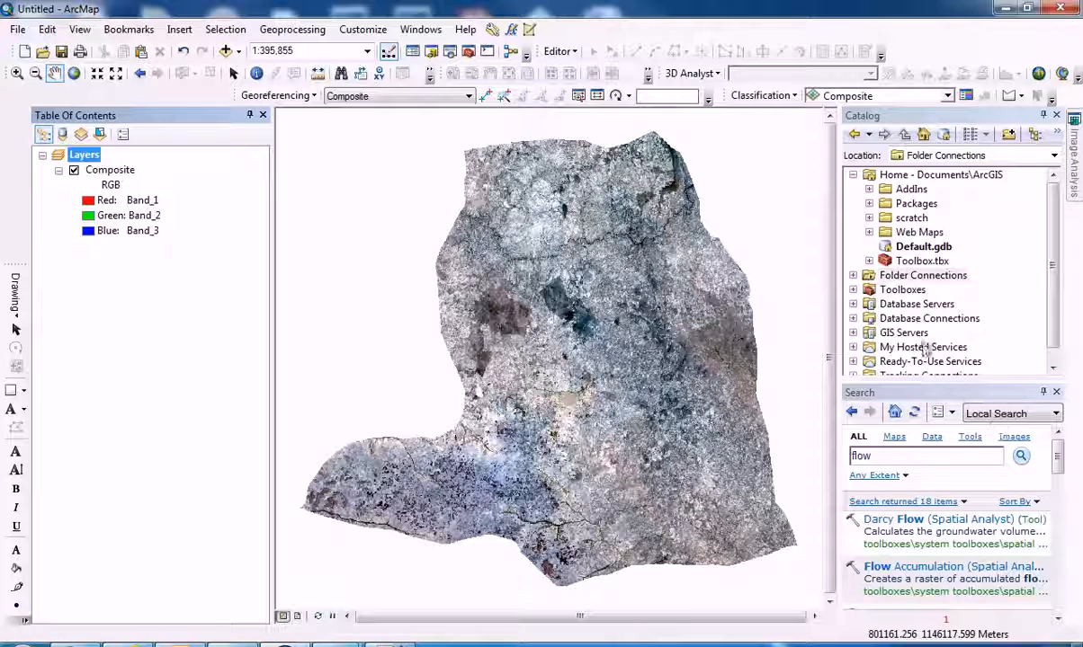
Select the Composite raster for image analysis and set the infrared band in its NDVI options to 4.
mouse_move(1075, 153)
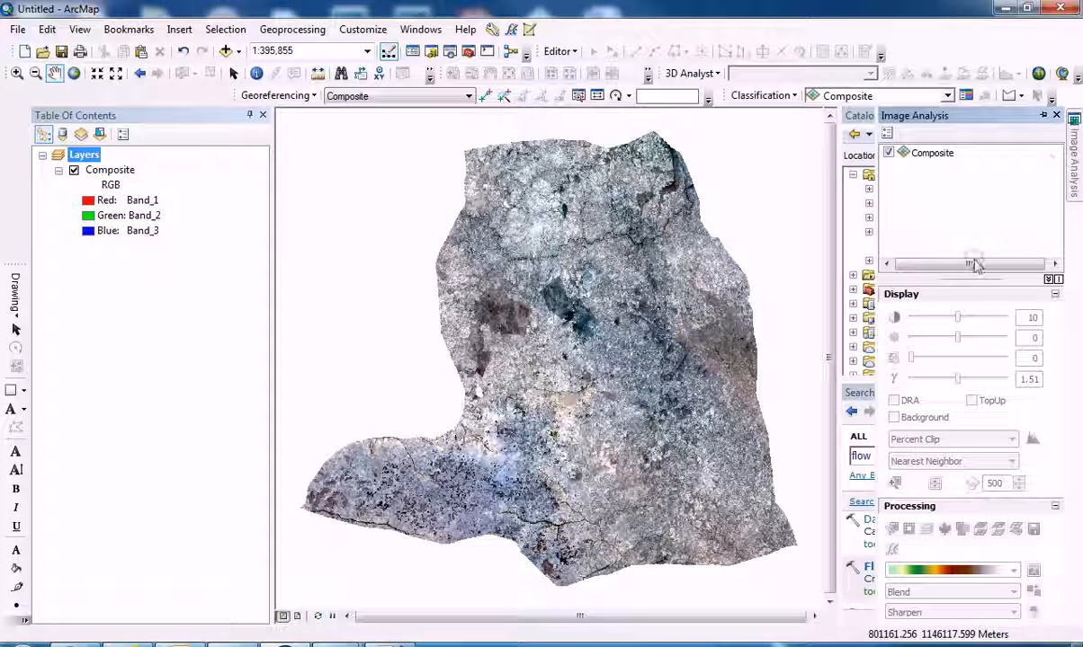
click(930, 154)
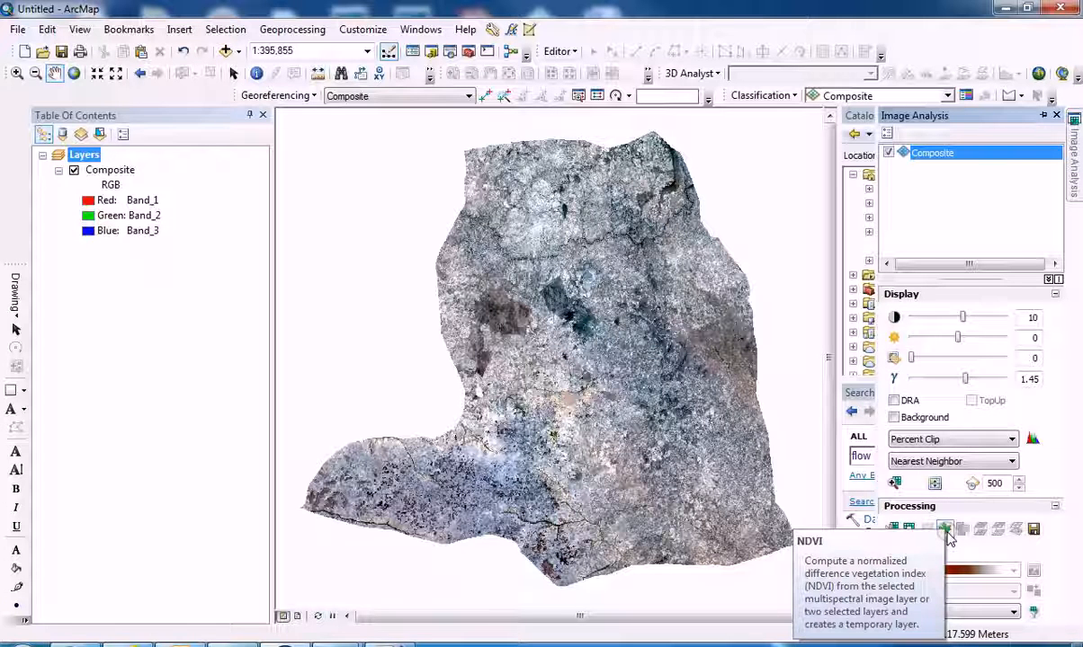
click(946, 530)
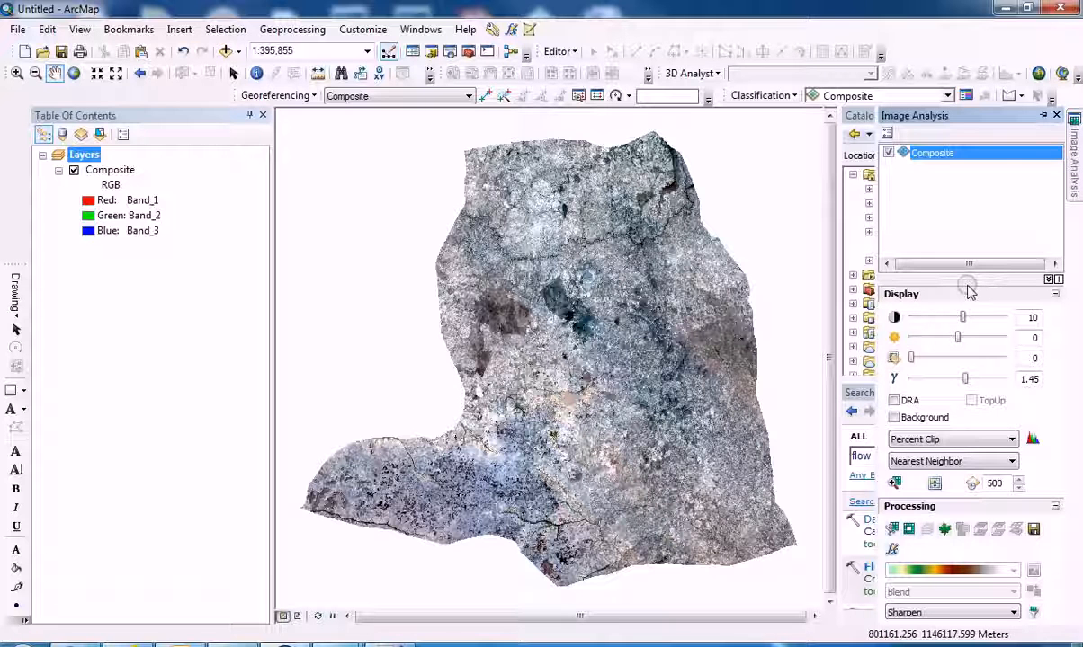
click(888, 133)
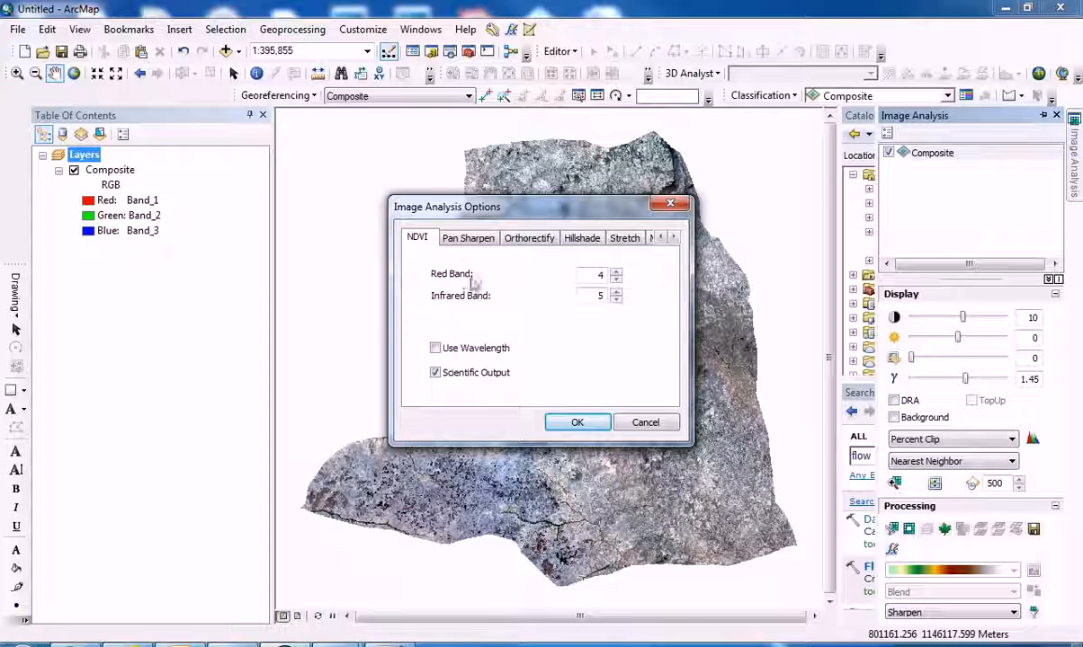
click(616, 302)
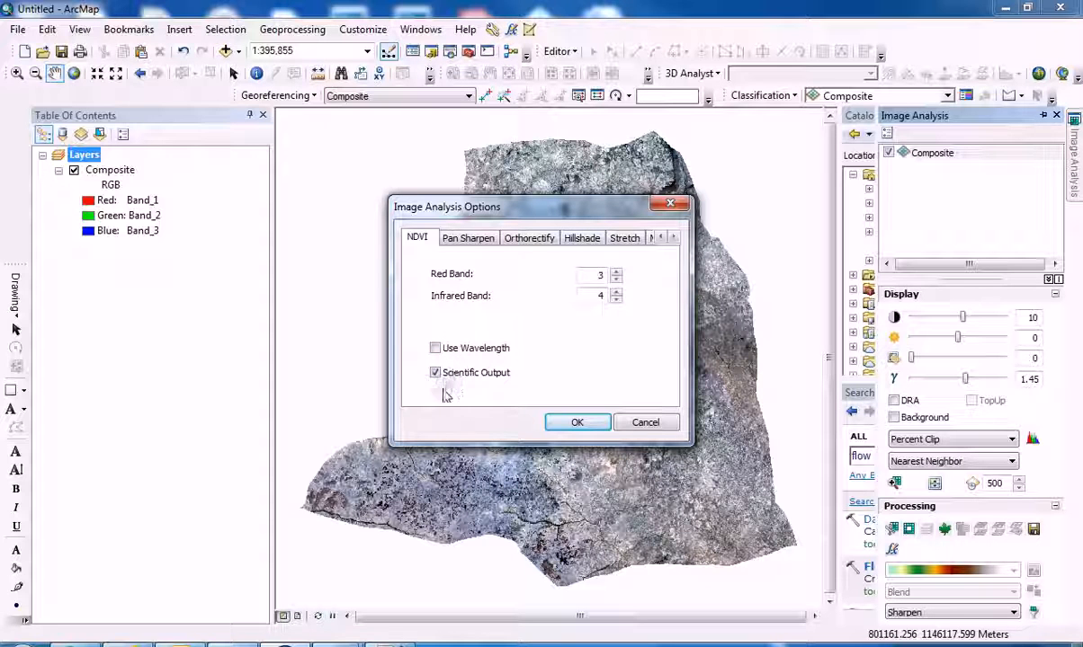
click(576, 422)
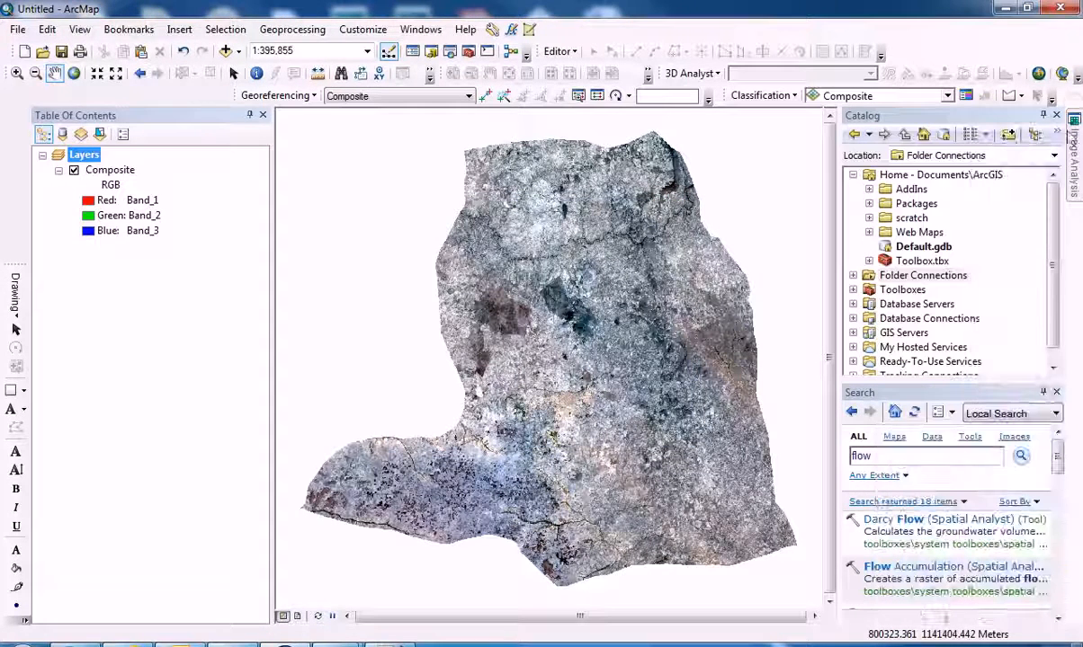
Compute an NDVI layer from the Composite raster with the Image Analysis tools.
click(1072, 146)
click(932, 153)
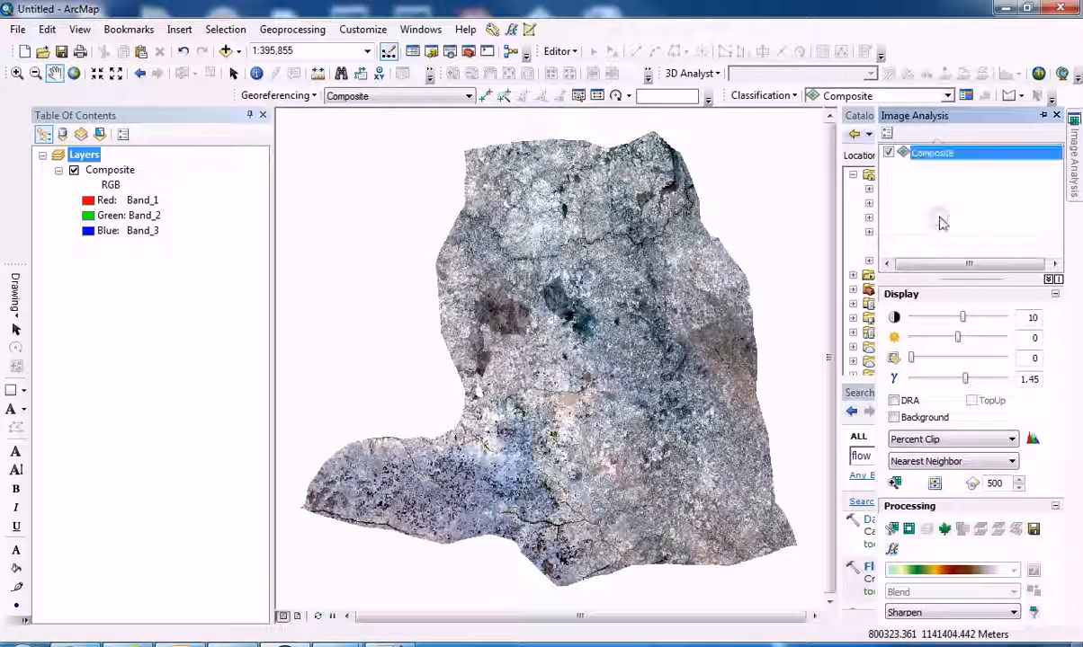
click(944, 530)
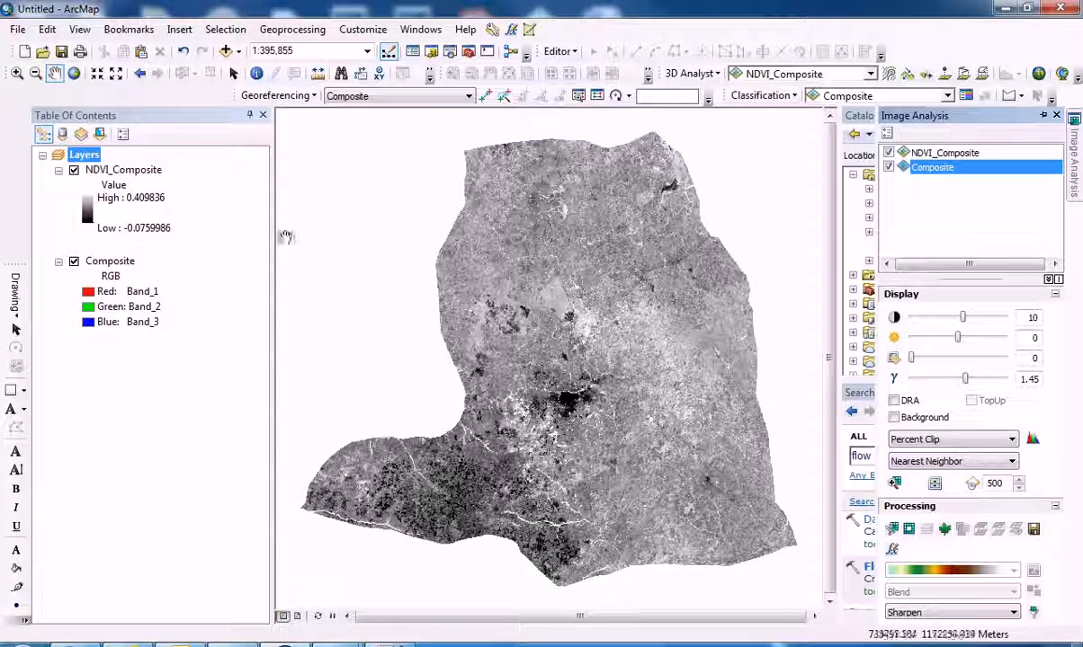
Open the NDVI_Composite layer's symbology and try to switch it to the Classified display method.
double_click(123, 171)
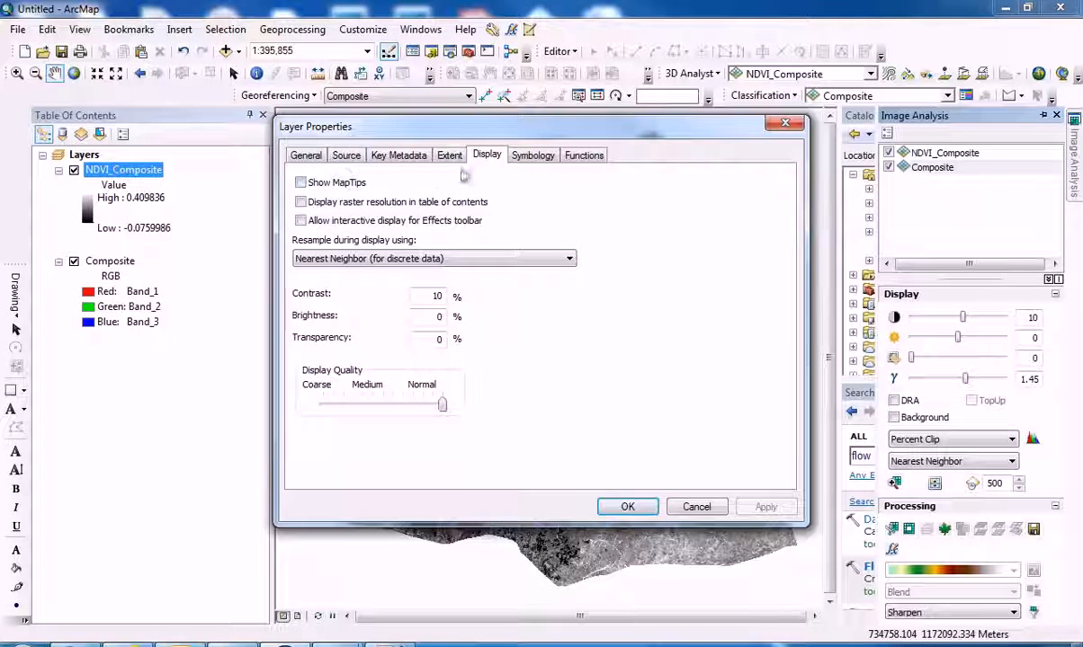
click(531, 157)
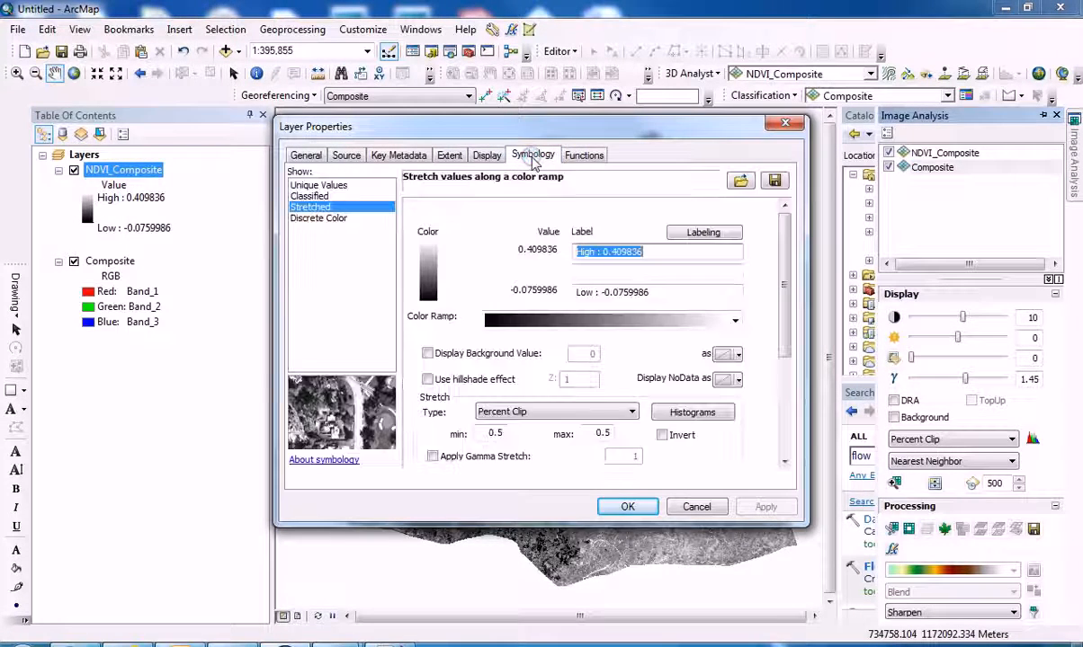
click(312, 196)
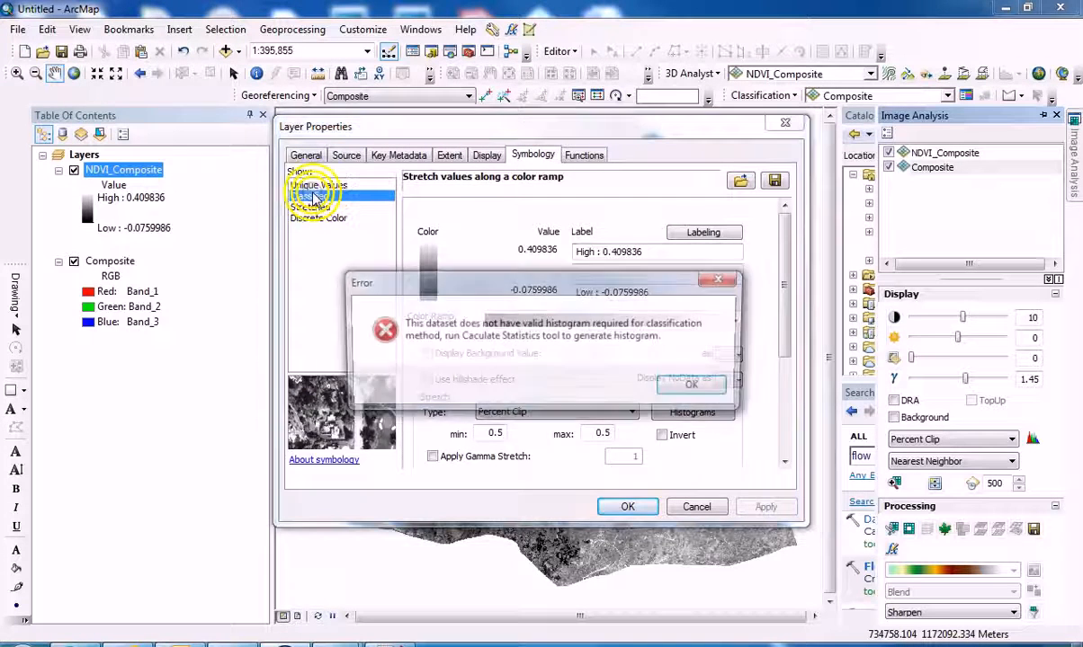
click(692, 385)
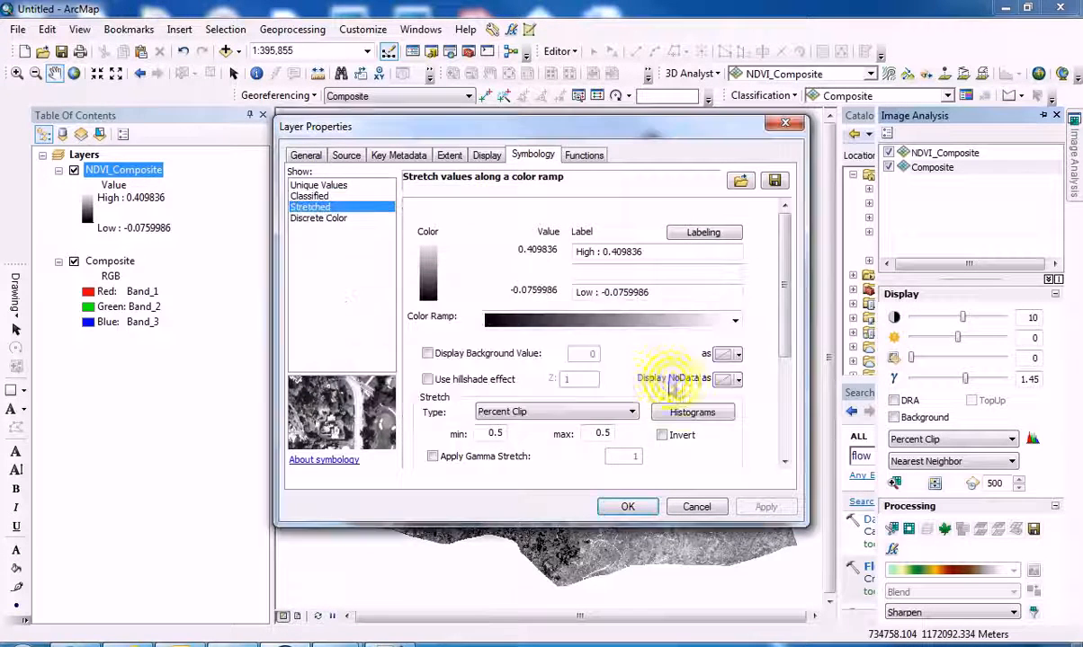
click(310, 196)
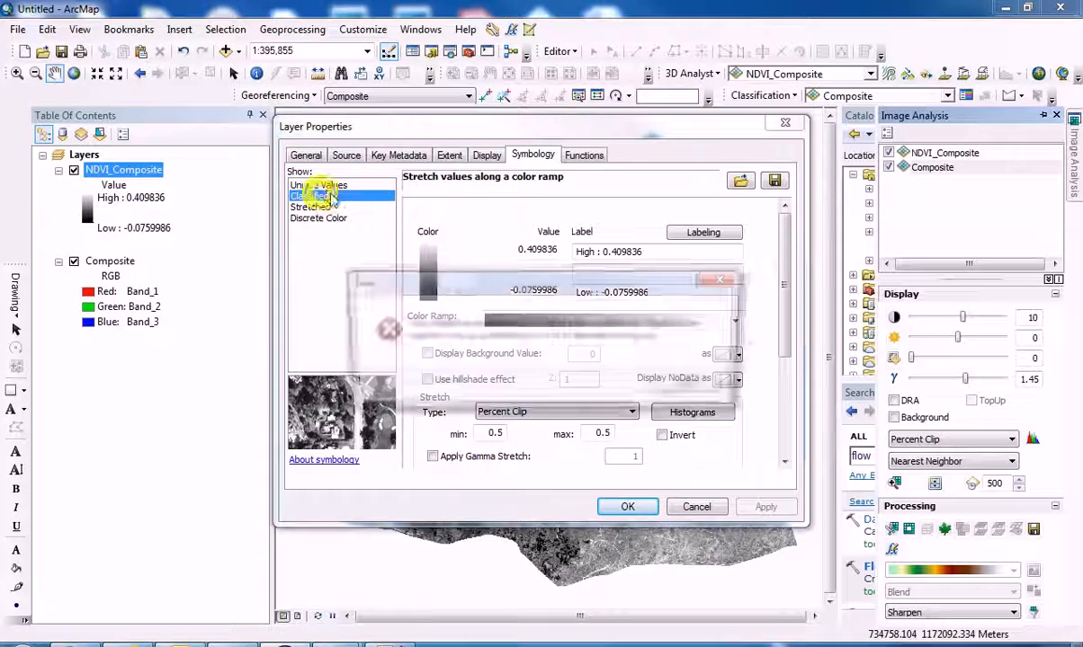
click(692, 386)
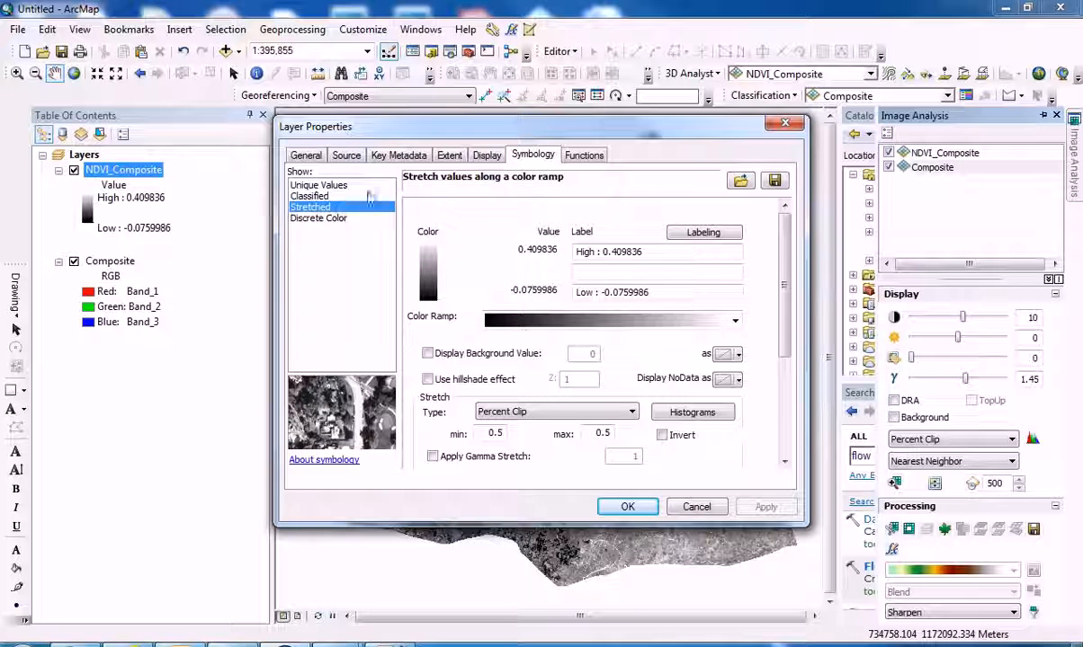
Apply the green-yellow-orange color ramp to the stretched NDVI_Composite layer.
click(735, 321)
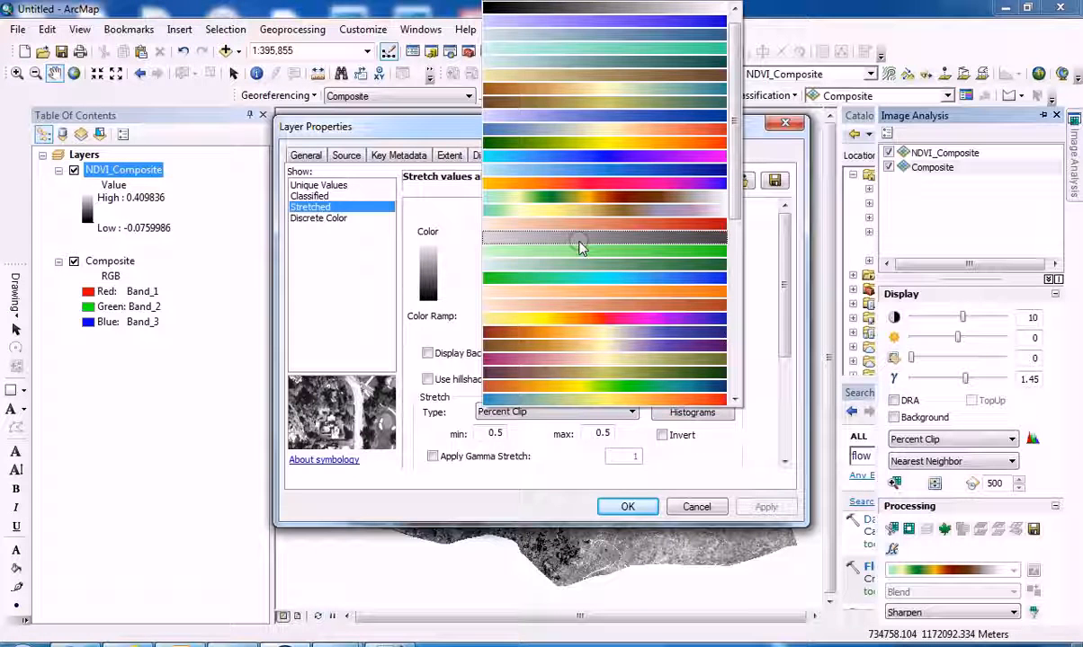
scroll(594, 223, up, 1)
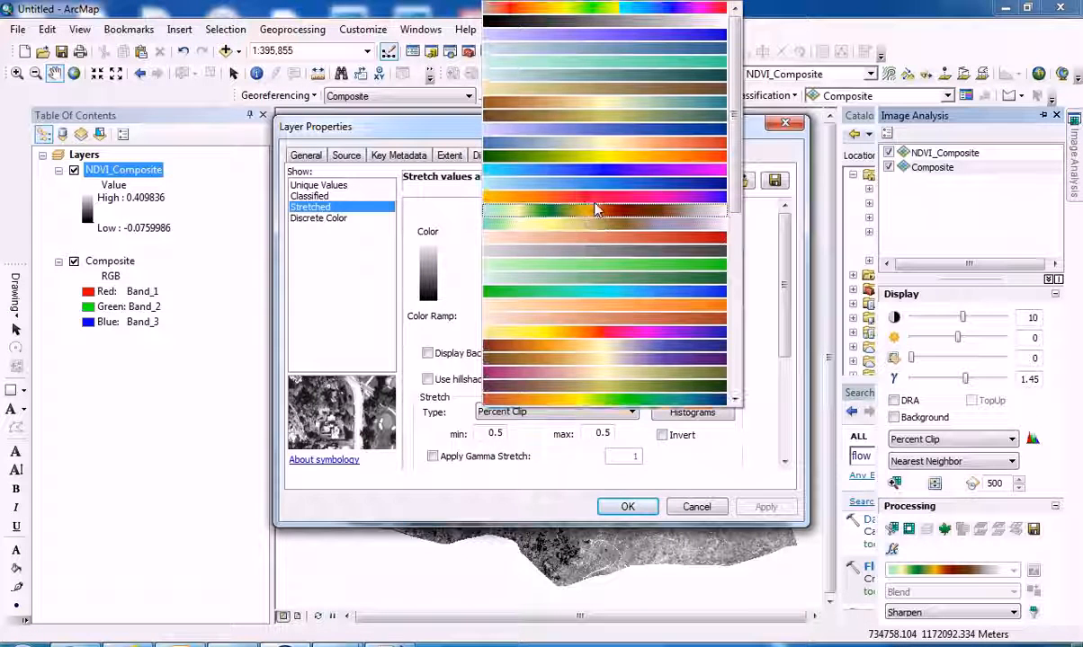
click(583, 164)
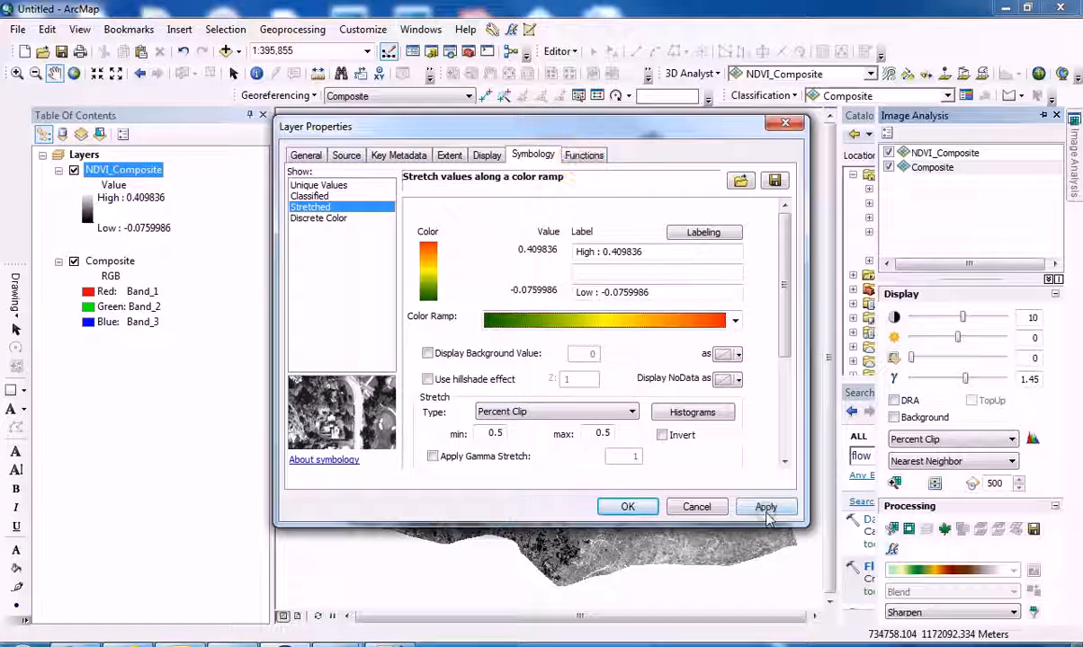
click(765, 507)
click(628, 507)
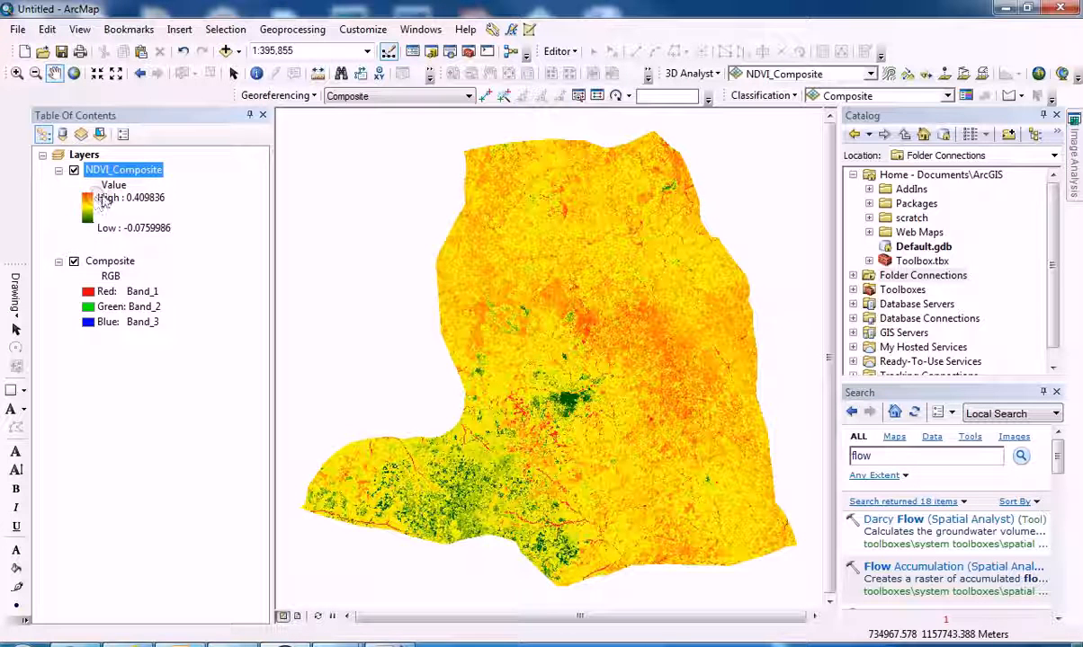
Set the NDVI_Composite layer's color ramp to light-to-dark green so high values are darkest.
double_click(103, 171)
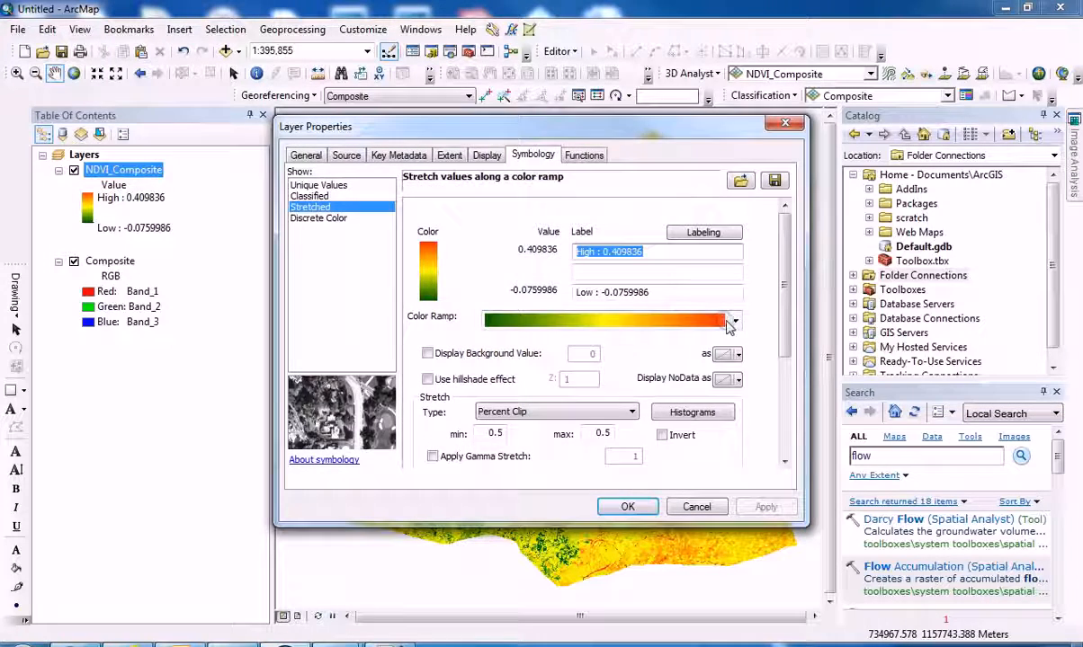
click(733, 321)
scroll(655, 310, up, 5)
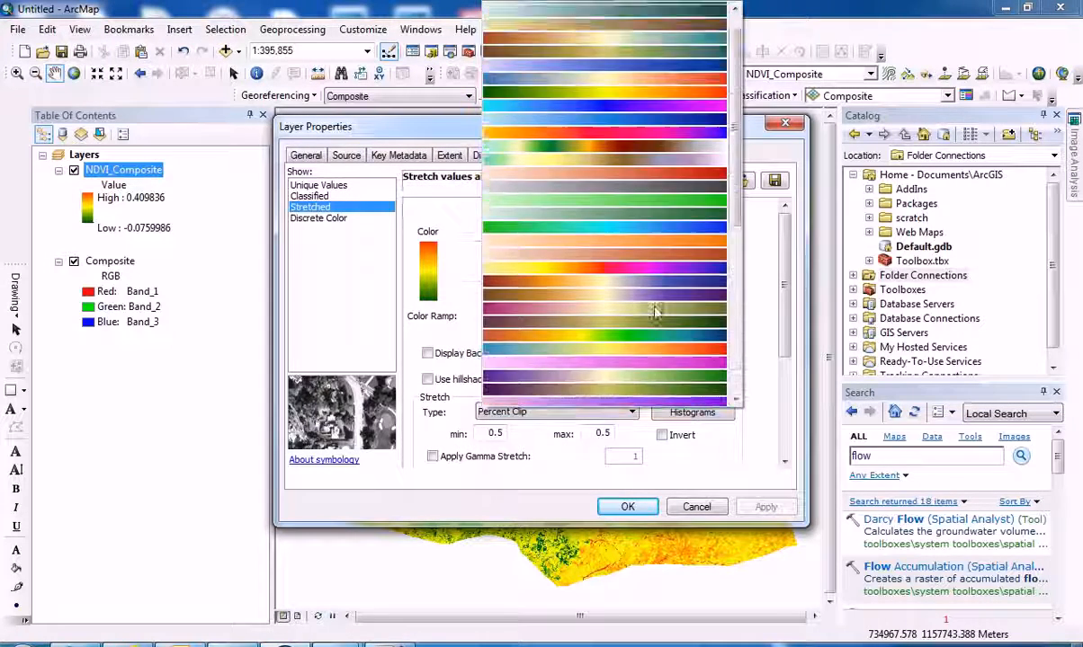
click(585, 251)
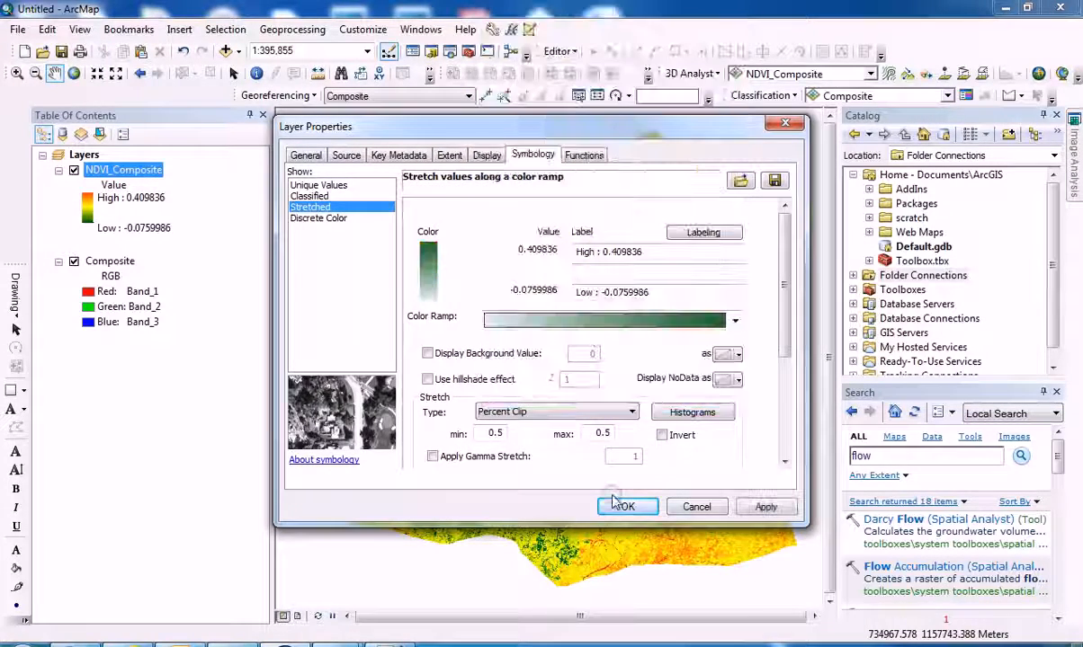
click(627, 508)
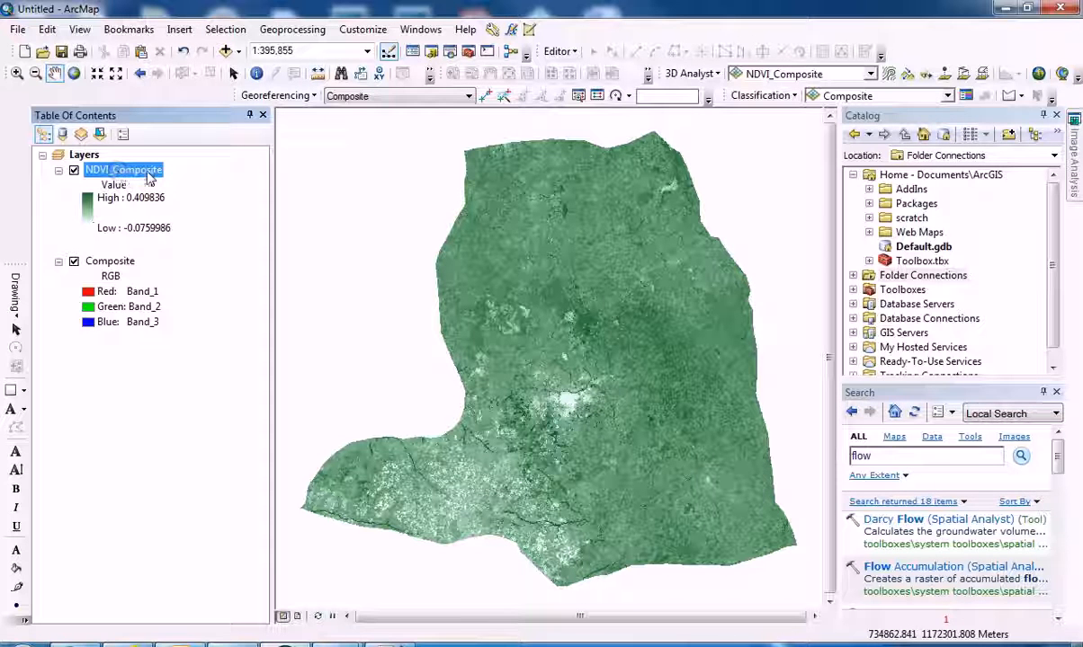
Start exporting the NDVI_Composite raster data.
right_click(117, 171)
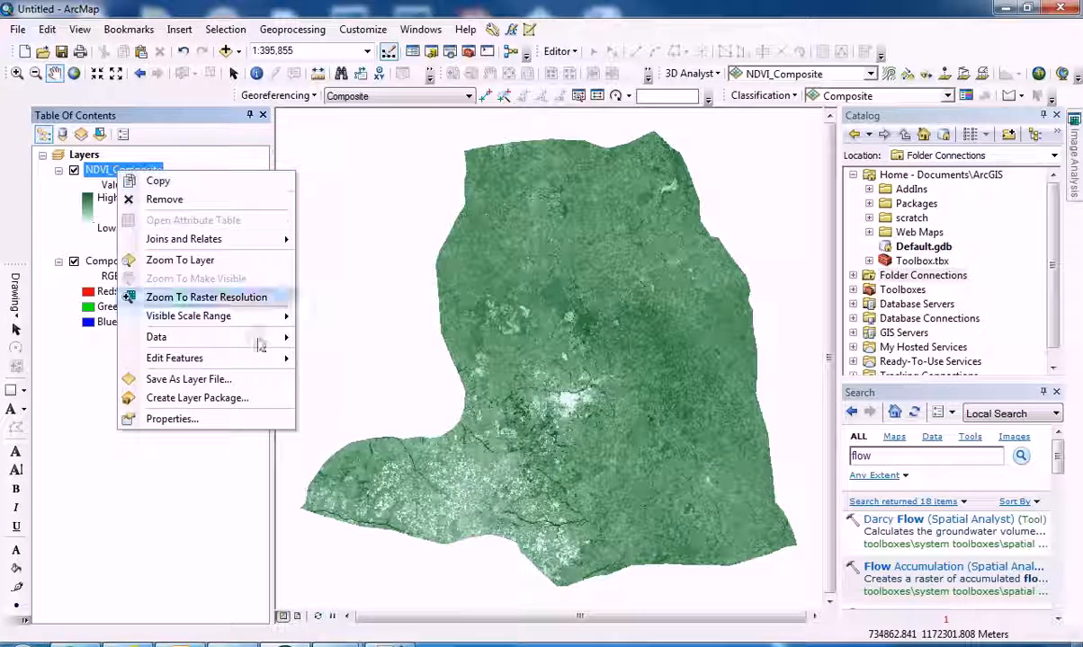
mouse_move(266, 340)
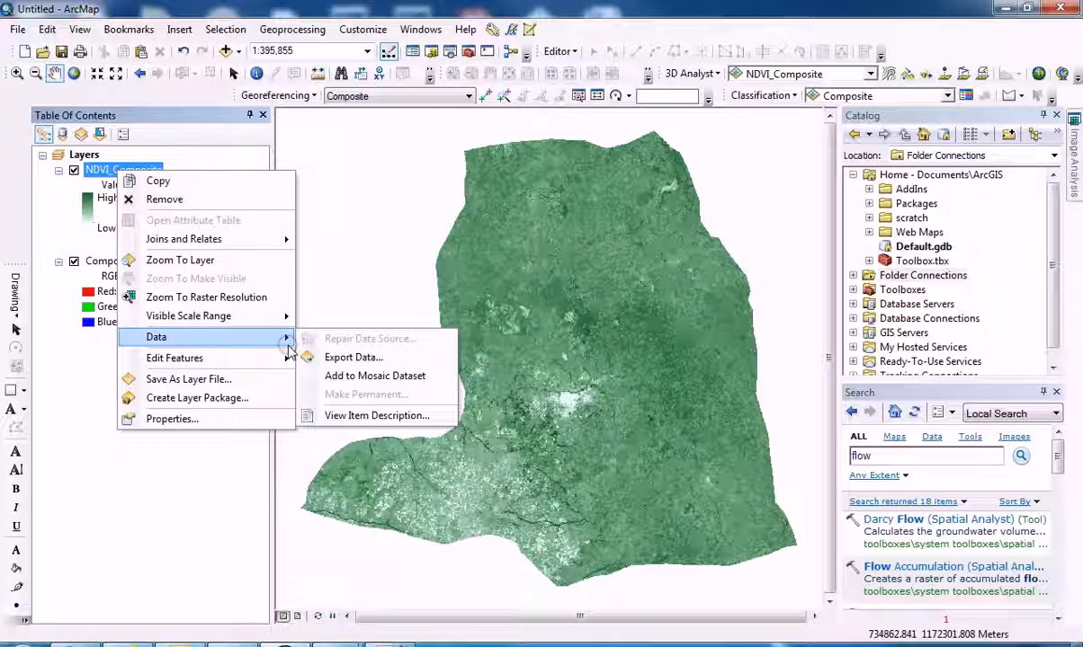
click(323, 358)
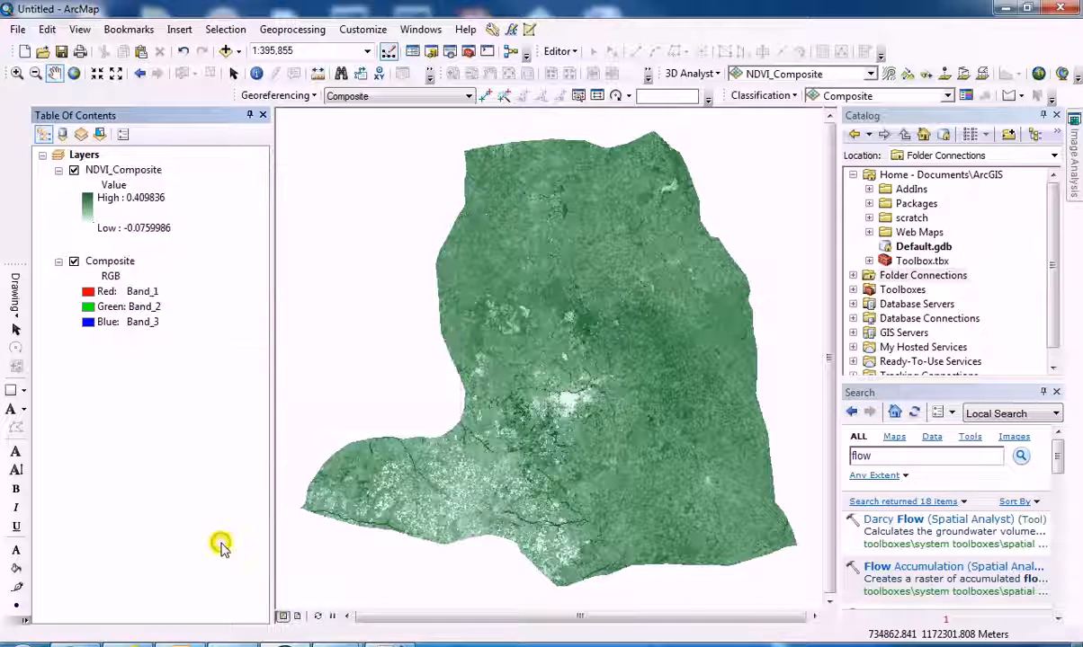